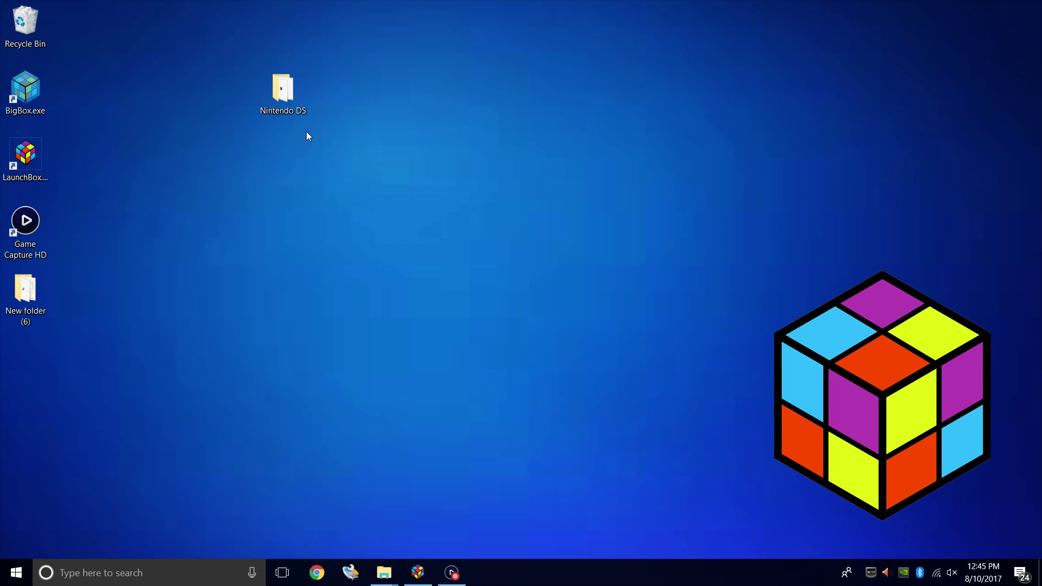
# - Bring the Nintendo DS ROM folder window forward, then minimize it
pyautogui.click(384, 573)
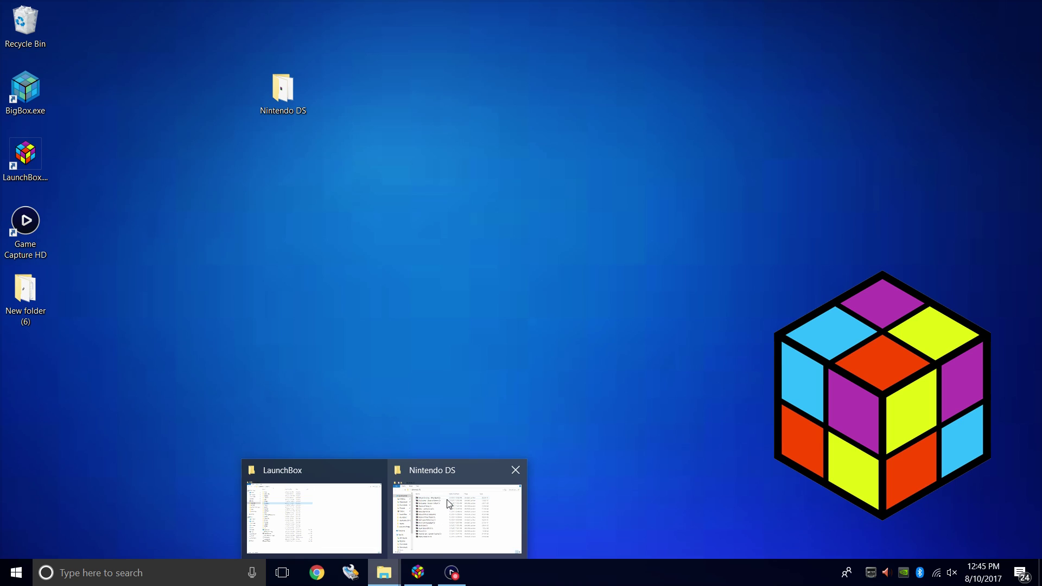
pyautogui.click(456, 508)
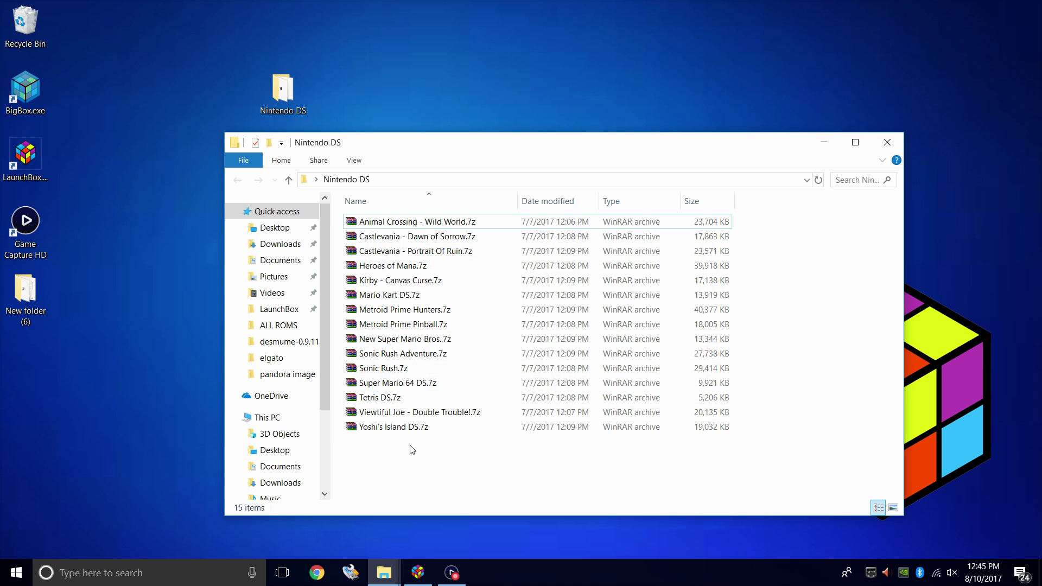
pyautogui.click(824, 142)
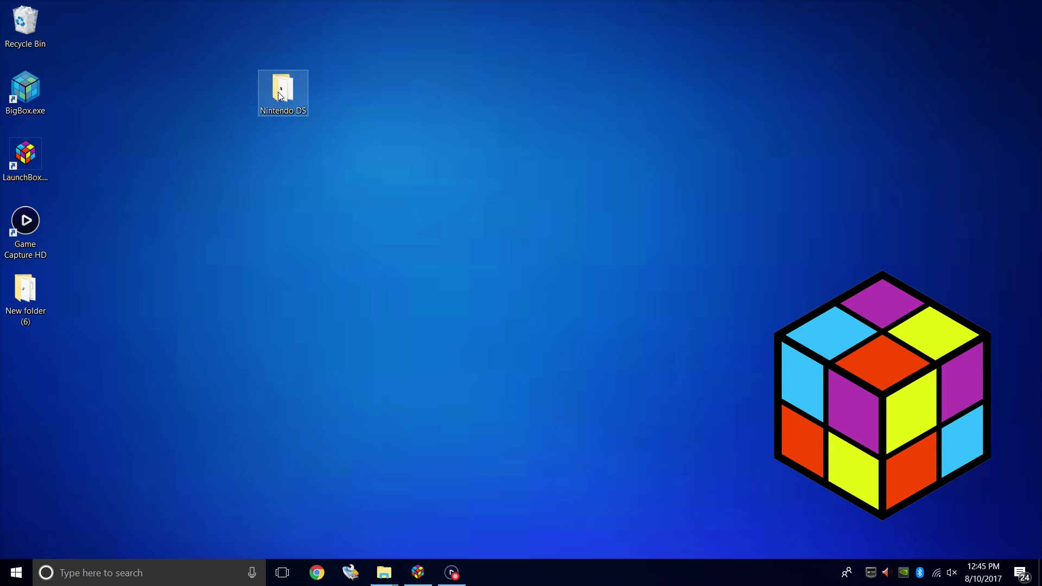
# - Restore the LaunchBox folder window and snap it to the right half of the screen
pyautogui.moveTo(385, 573)
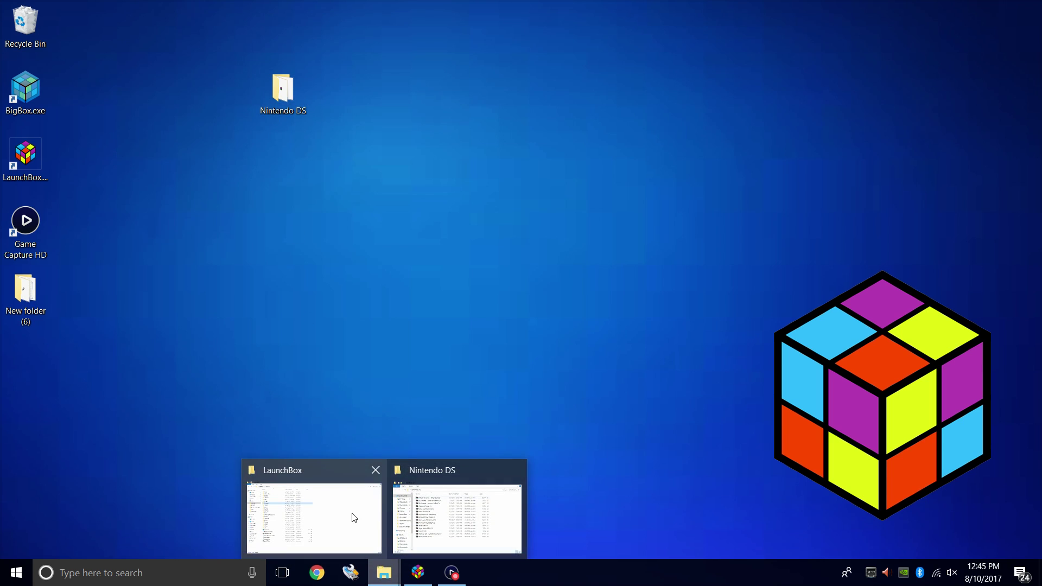
pyautogui.click(354, 515)
pyautogui.moveTo(557, 16); pyautogui.dragTo(1041, 109)
pyautogui.click(501, 52)
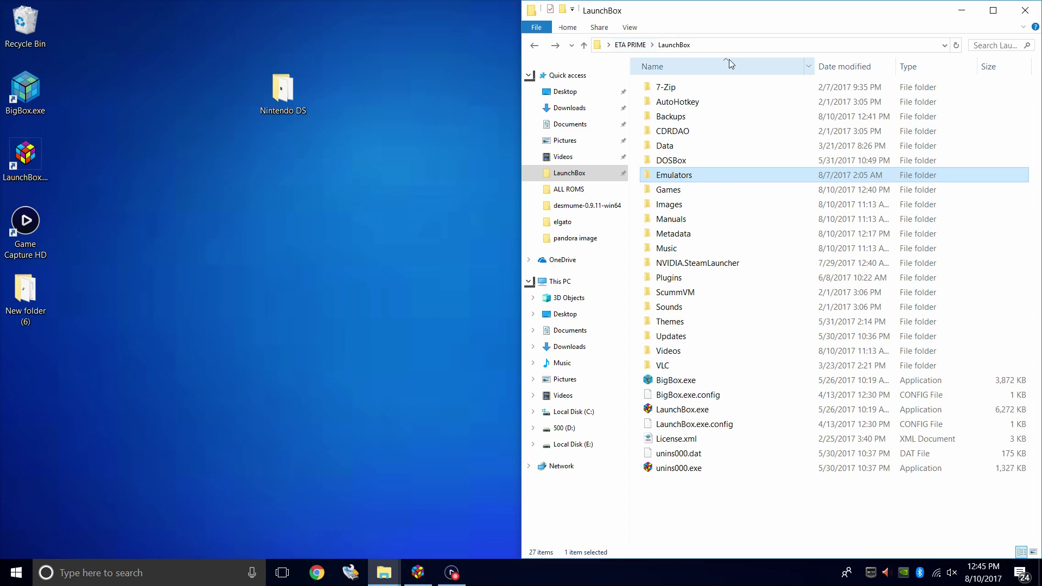
# - Move the desktop Nintendo DS folder into LaunchBox's Games folder
pyautogui.click(671, 191)
pyautogui.doubleClick(671, 191)
pyautogui.moveTo(282, 91); pyautogui.dragTo(633, 385)
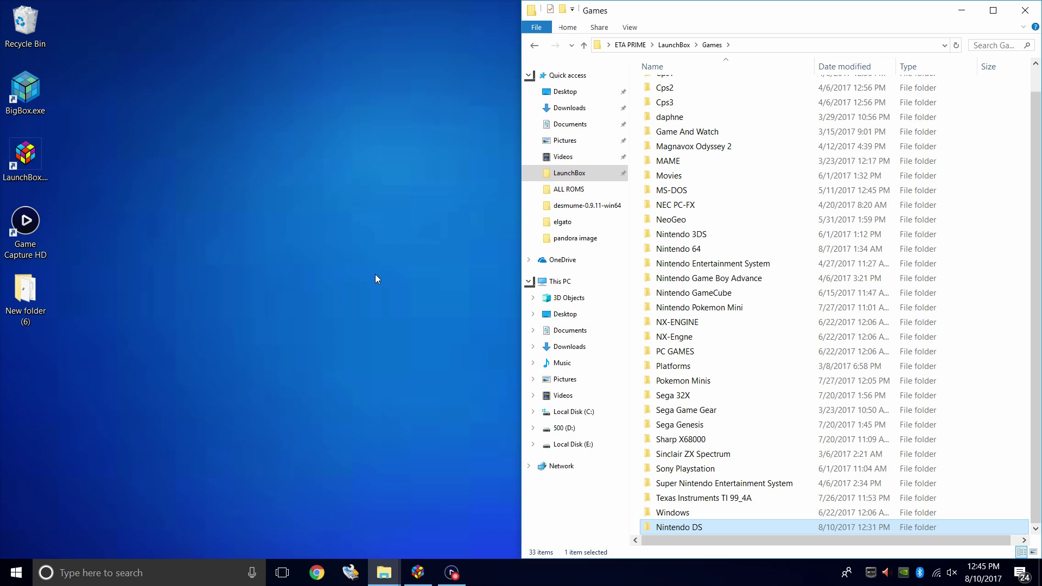
# - Go back and open the Emulators > RetroArch folder
pyautogui.click(535, 47)
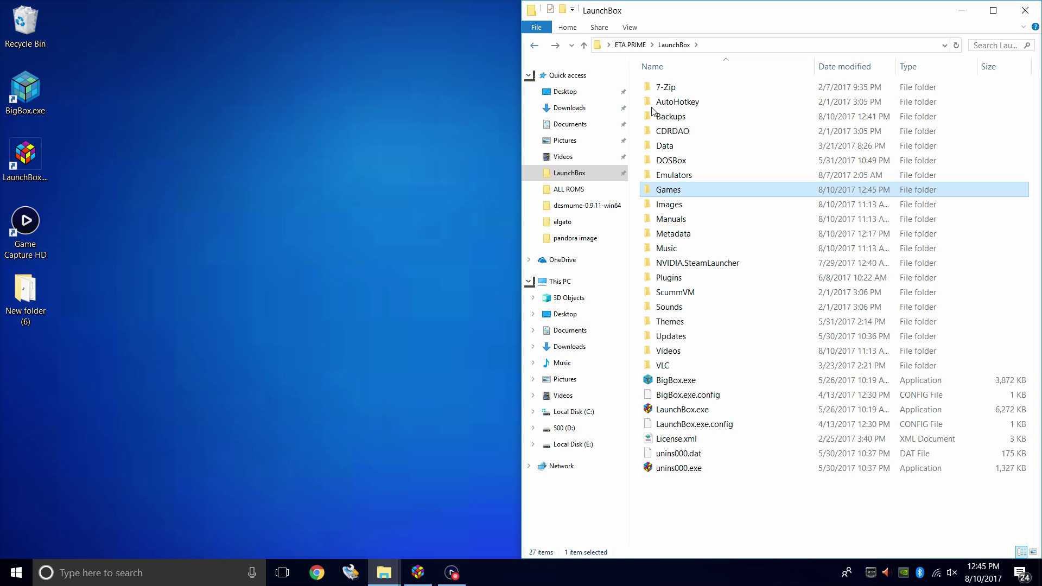
pyautogui.doubleClick(688, 176)
pyautogui.doubleClick(673, 190)
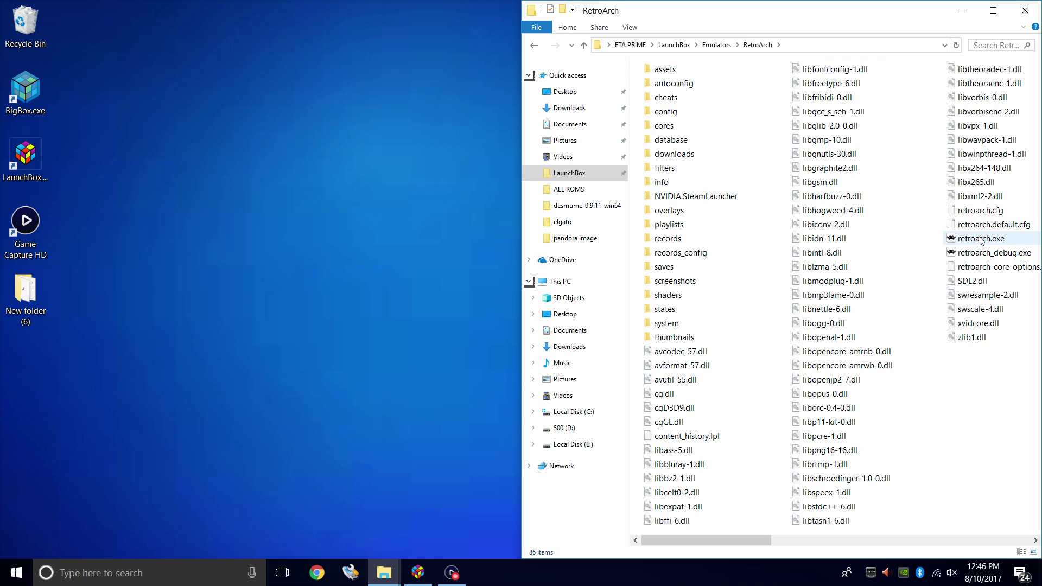
# - Open RetroArch from the Altered Beast game's context menu in LaunchBox
pyautogui.click(418, 578)
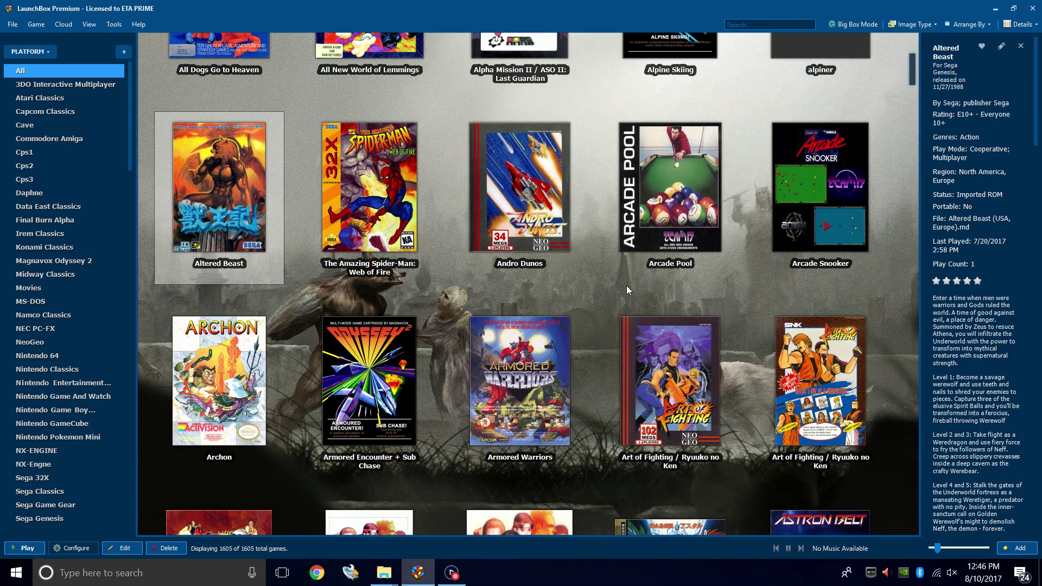
pyautogui.rightClick(242, 193)
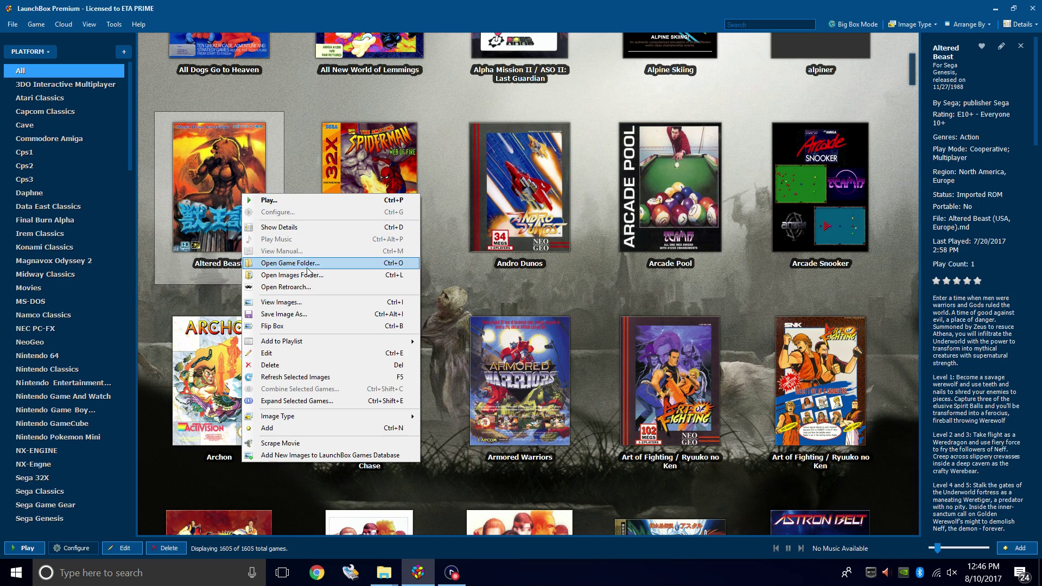
pyautogui.click(312, 286)
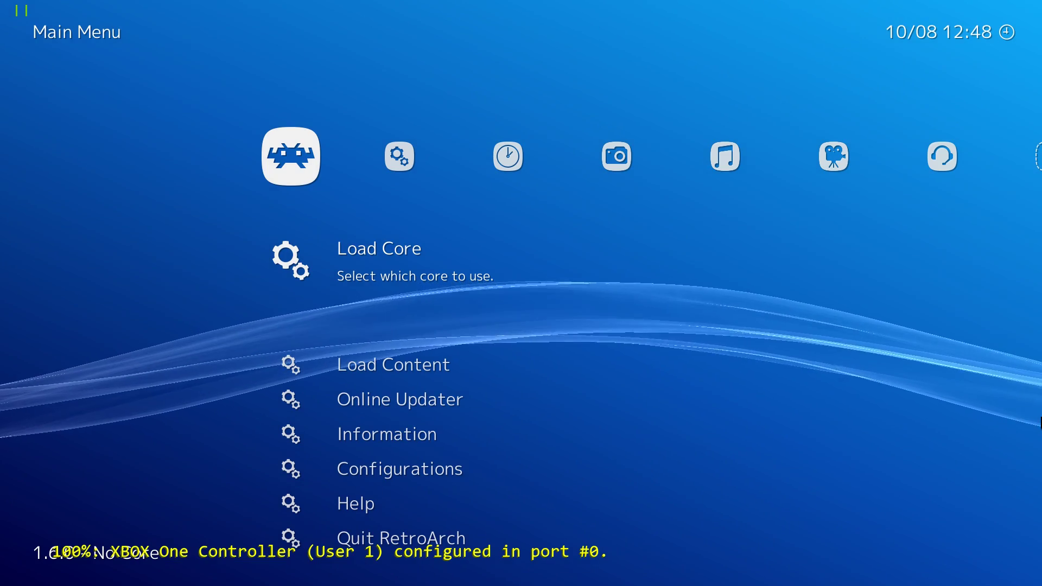
# - Download the Nintendo DS (DeSmuME) core from Online Updater > Core Updater, then quit RetroArch
pyautogui.press('Down')
pyautogui.press('Down')
pyautogui.press('Return')
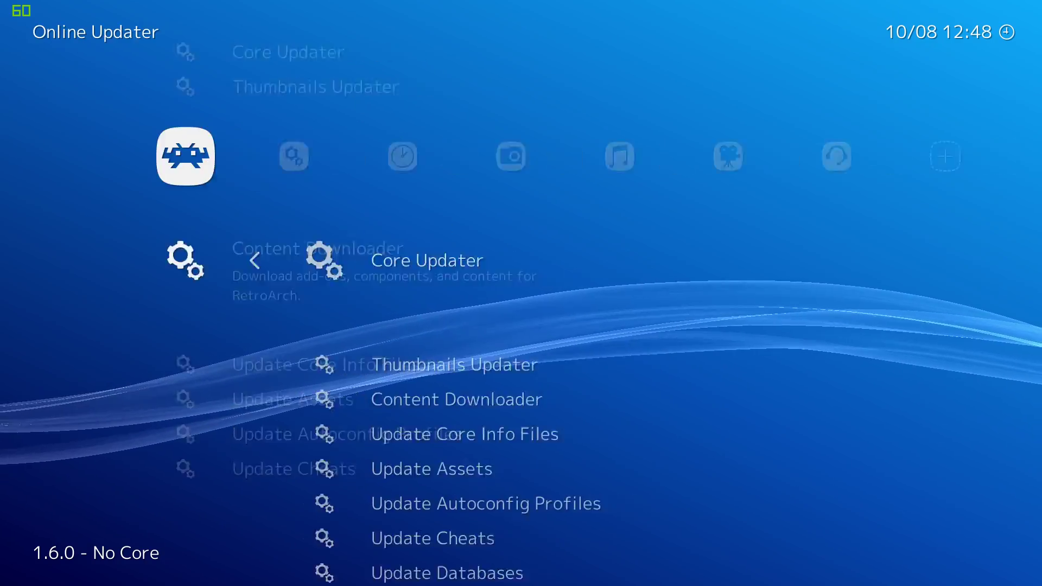
pyautogui.press('Return')
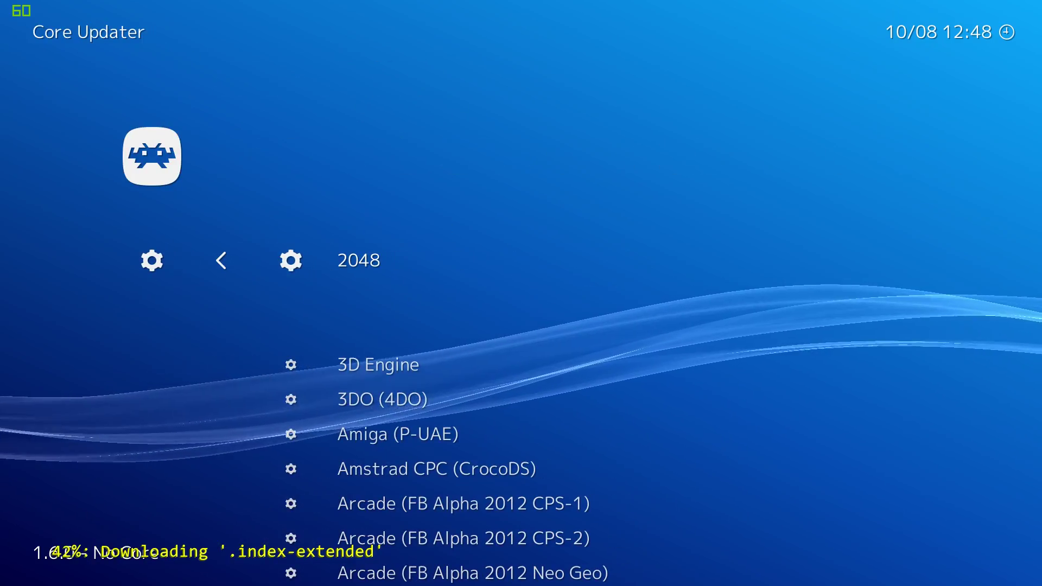
pyautogui.press('Down')
pyautogui.press('Down')
pyautogui.press('Down')
pyautogui.press('Down')
pyautogui.press('Down')
pyautogui.press('Down')
pyautogui.press('Down')
pyautogui.press('Down')
pyautogui.press('Down')
pyautogui.press('Down')
pyautogui.press('Down')
pyautogui.press('Down')
pyautogui.press('Down')
pyautogui.press('Down')
pyautogui.press('Down')
pyautogui.press('Down')
pyautogui.press('Down')
pyautogui.press('Down')
pyautogui.press('Down')
pyautogui.press('Down')
pyautogui.press('Down')
pyautogui.press('Down')
pyautogui.press('Down')
pyautogui.press('Down')
pyautogui.press('Down')
pyautogui.press('Down')
pyautogui.press('Down')
pyautogui.press('Down')
pyautogui.press('Down')
pyautogui.press('Down')
pyautogui.press('Down')
pyautogui.press('Down')
pyautogui.press('Down')
pyautogui.press('Down')
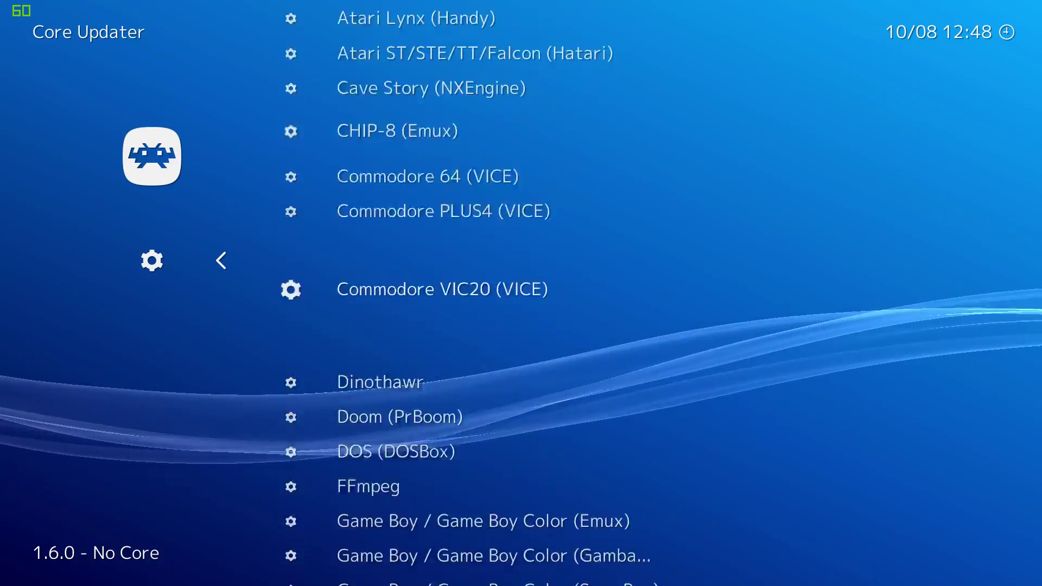
pyautogui.press('Down')
pyautogui.press('Down')
pyautogui.press('Down')
pyautogui.press('Down')
pyautogui.press('Down')
pyautogui.press('Down')
pyautogui.press('Down')
pyautogui.press('Down')
pyautogui.press('Down')
pyautogui.press('Down')
pyautogui.press('Down')
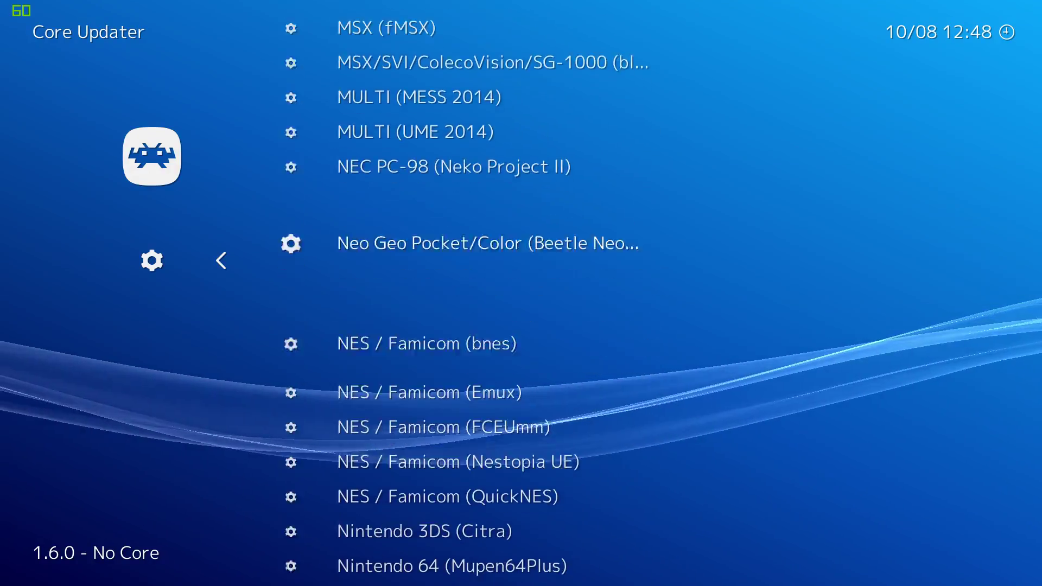
pyautogui.press('Down')
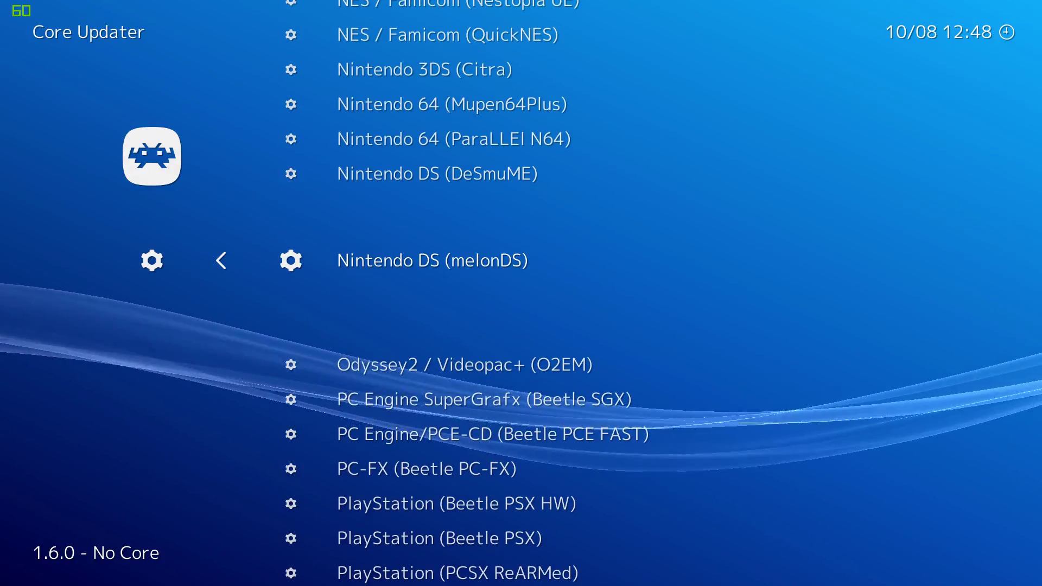
pyautogui.press('Up')
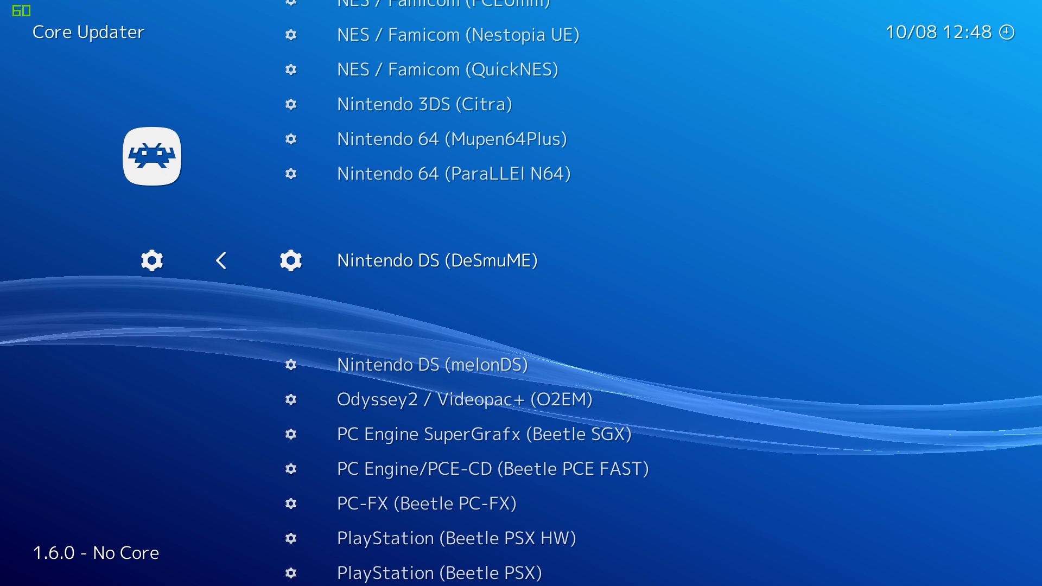
pyautogui.press('Down')
pyautogui.press('Up')
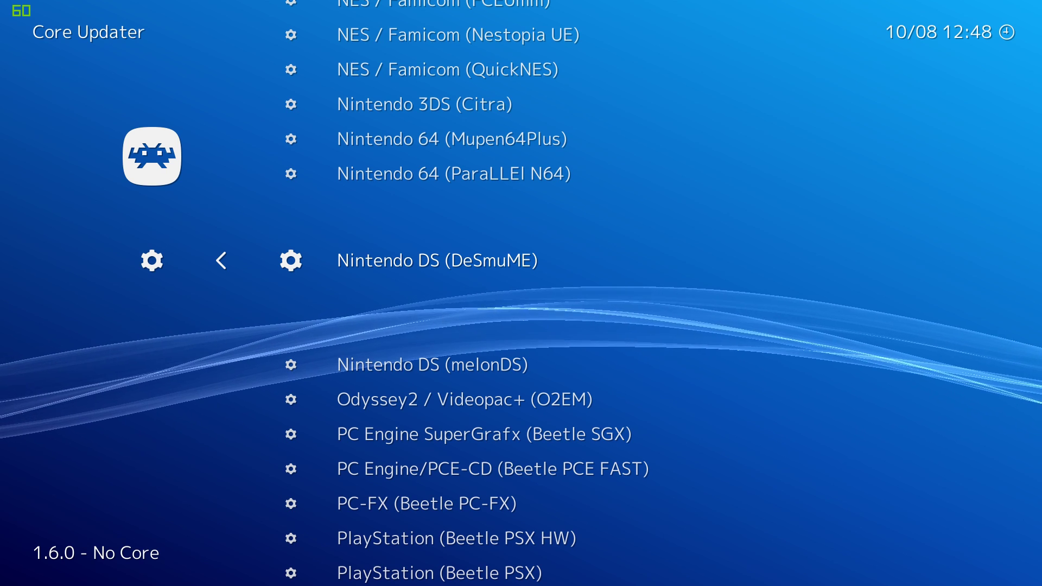
pyautogui.press('Return')
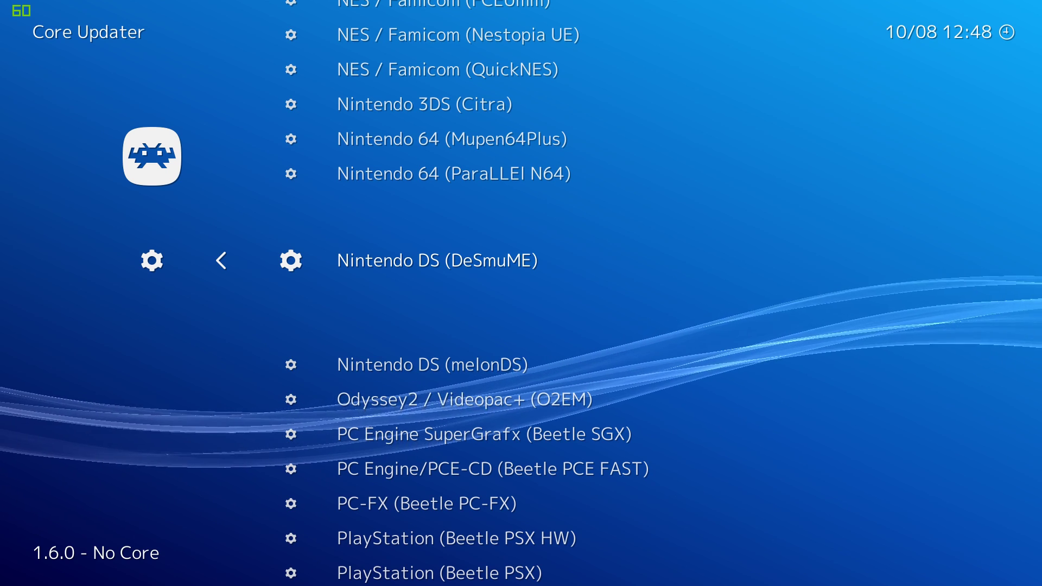
pyautogui.press('Escape')
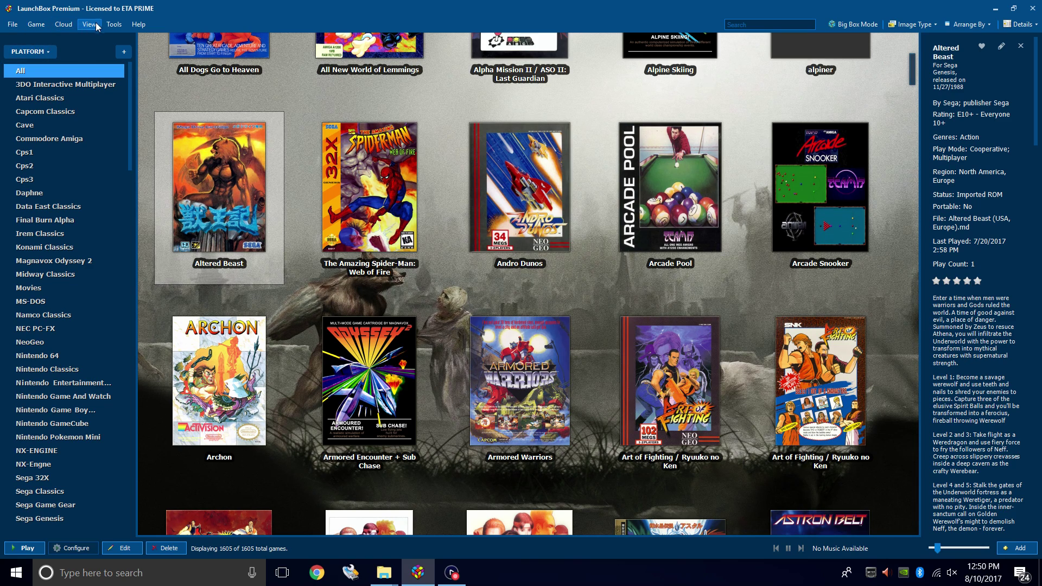
# - Open the Import ROMs from Files Wizard via Tools > Import > ROM Files
pyautogui.click(113, 25)
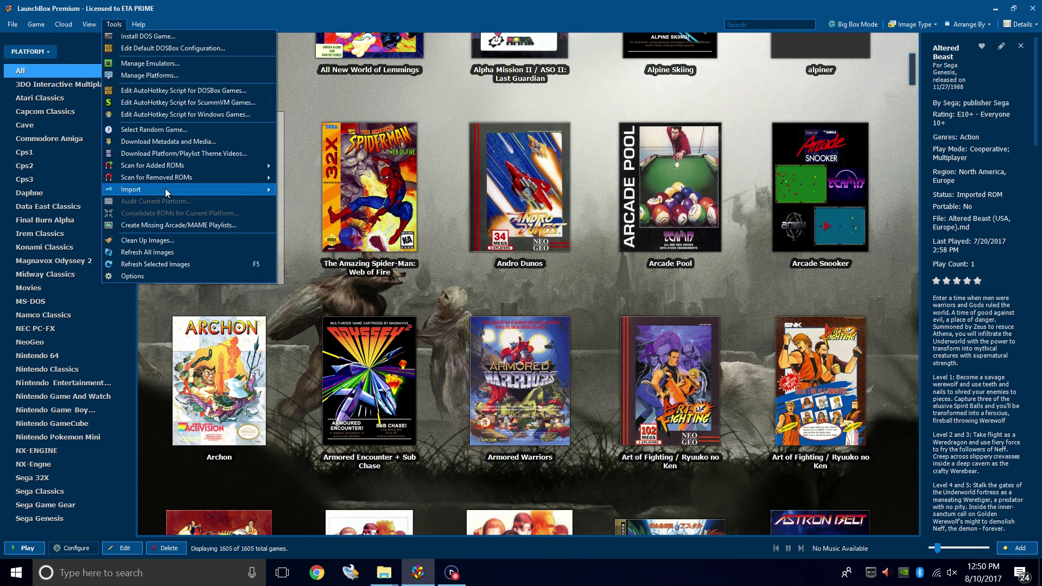
pyautogui.moveTo(165, 190)
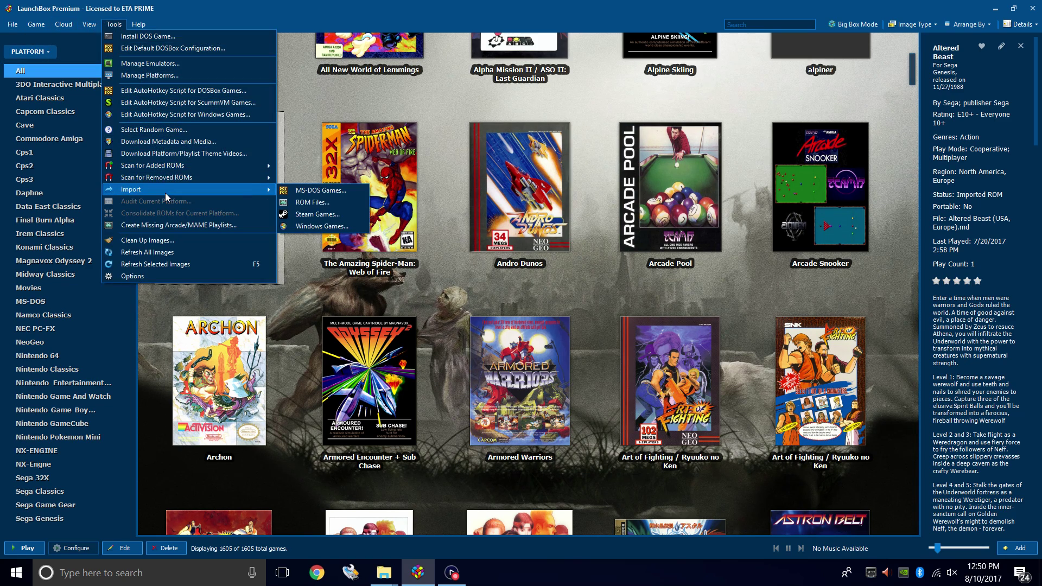
pyautogui.click(304, 204)
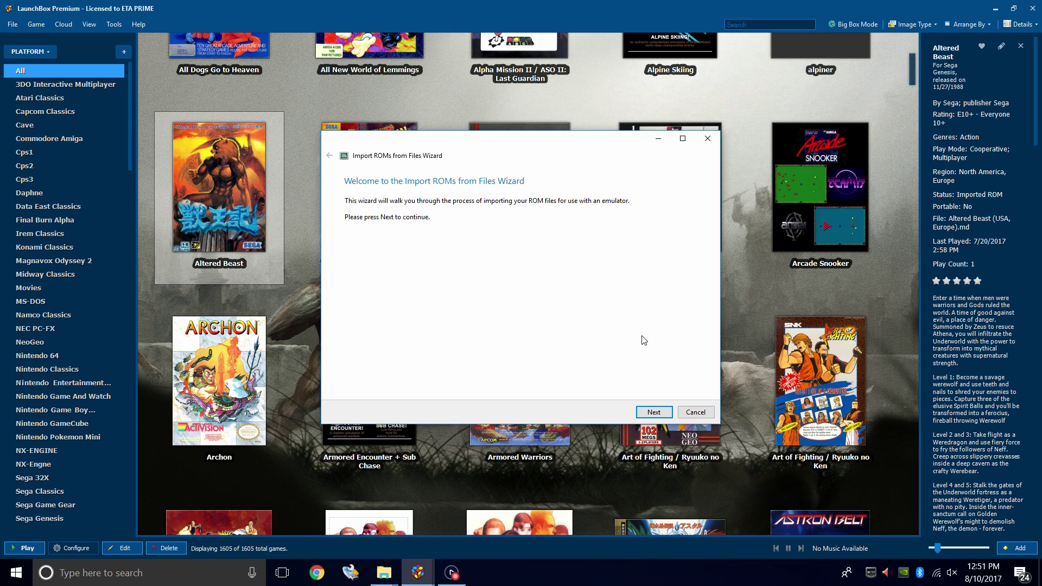
# - Add the LaunchBox > Games > Nintendo DS folder to the import list and continue
pyautogui.click(659, 414)
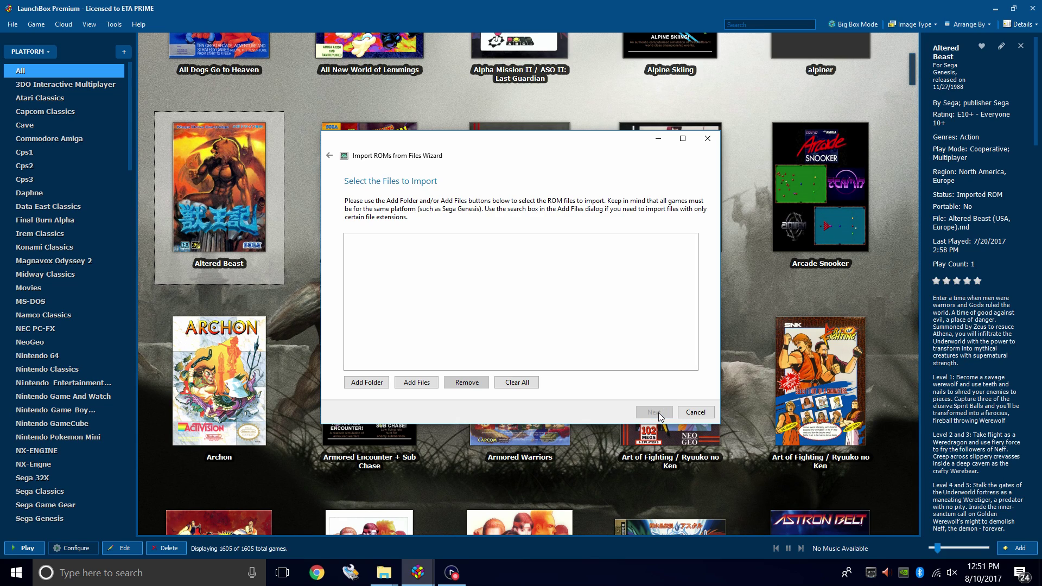
pyautogui.click(358, 385)
pyautogui.moveTo(625, 278); pyautogui.dragTo(627, 302)
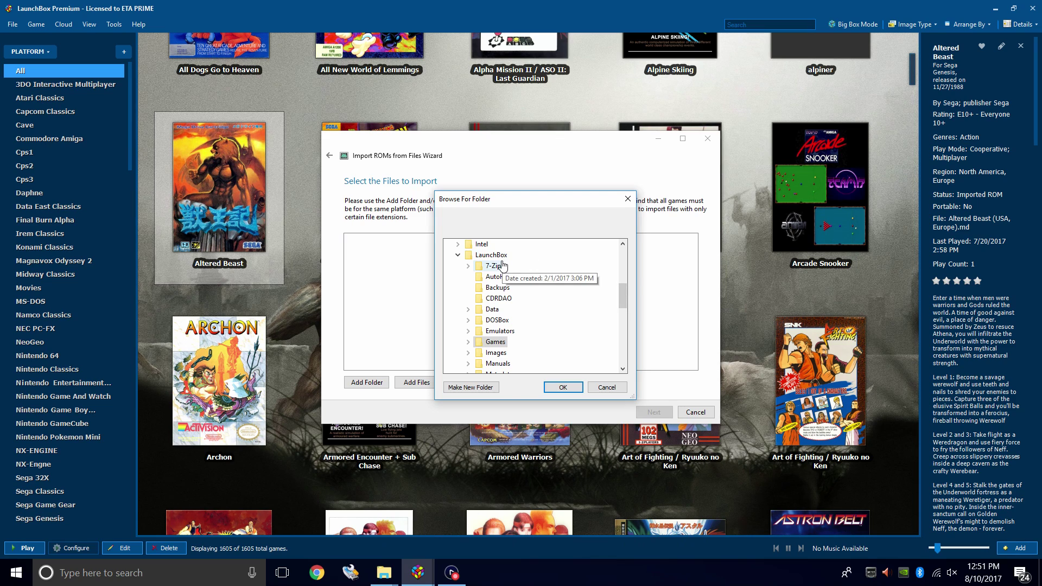
pyautogui.doubleClick(480, 343)
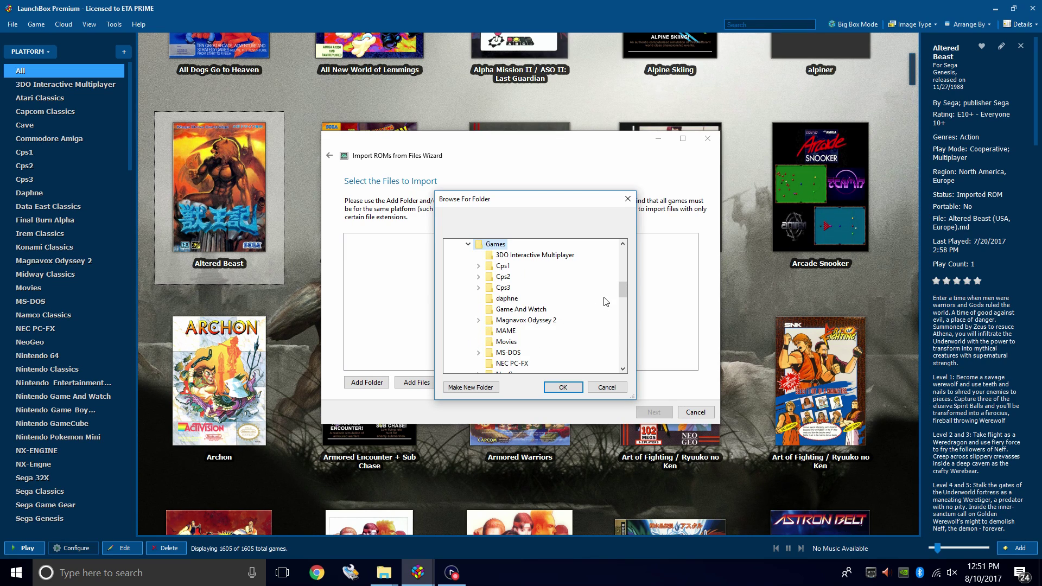
pyautogui.moveTo(625, 292); pyautogui.dragTo(625, 306)
pyautogui.scroll(-1, 553, 315)
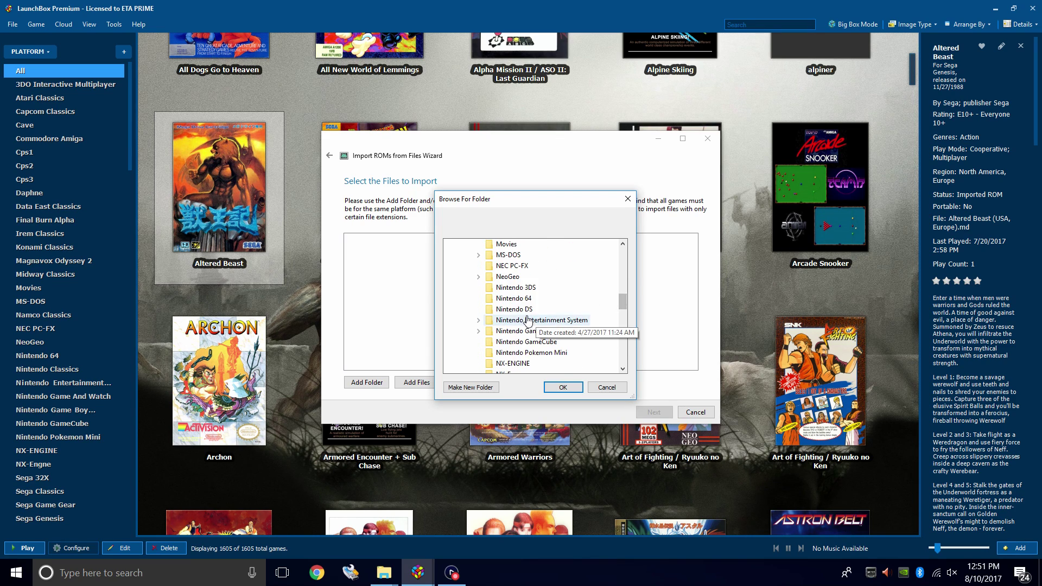
pyautogui.click(526, 314)
pyautogui.click(563, 387)
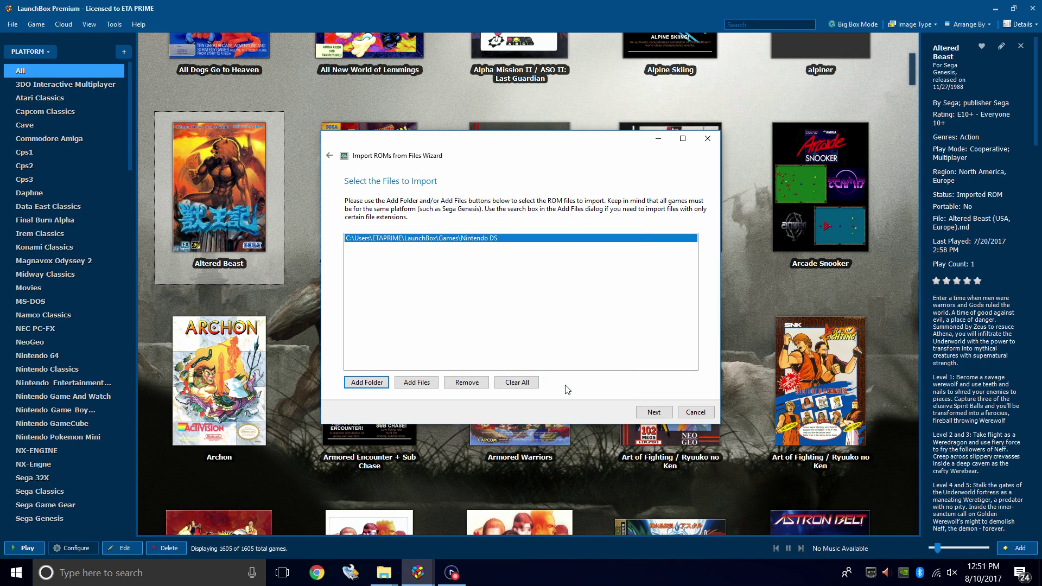
pyautogui.click(654, 412)
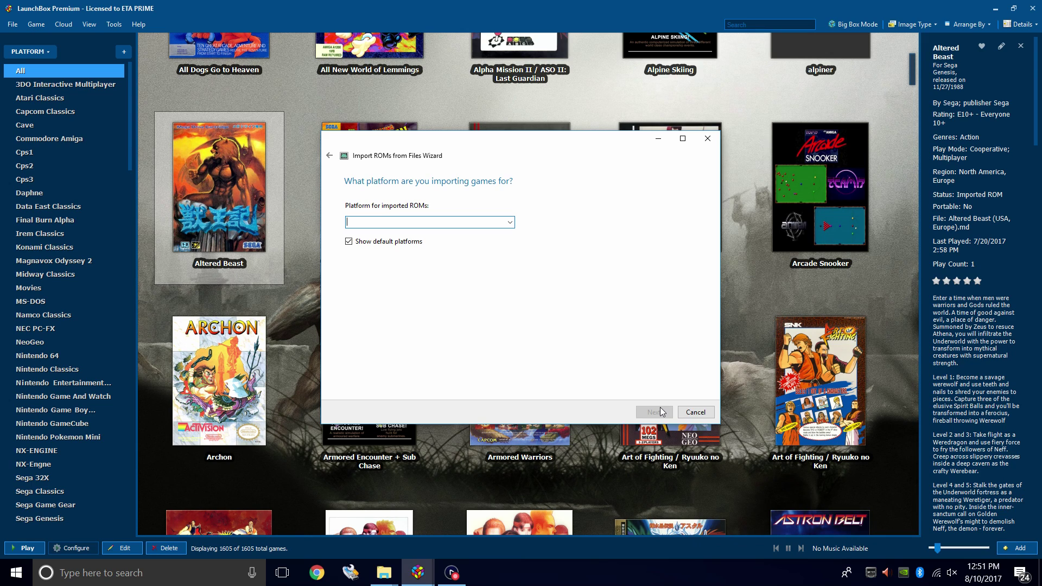
# - Set the import platform to Nintendo DS
pyautogui.click(511, 222)
pyautogui.moveTo(511, 251); pyautogui.dragTo(504, 346)
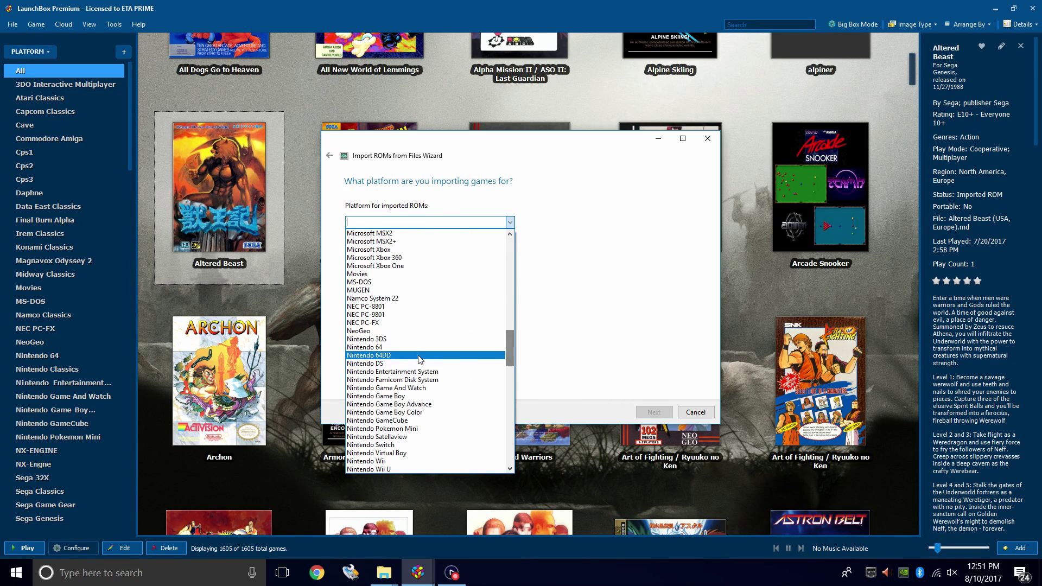
pyautogui.click(383, 364)
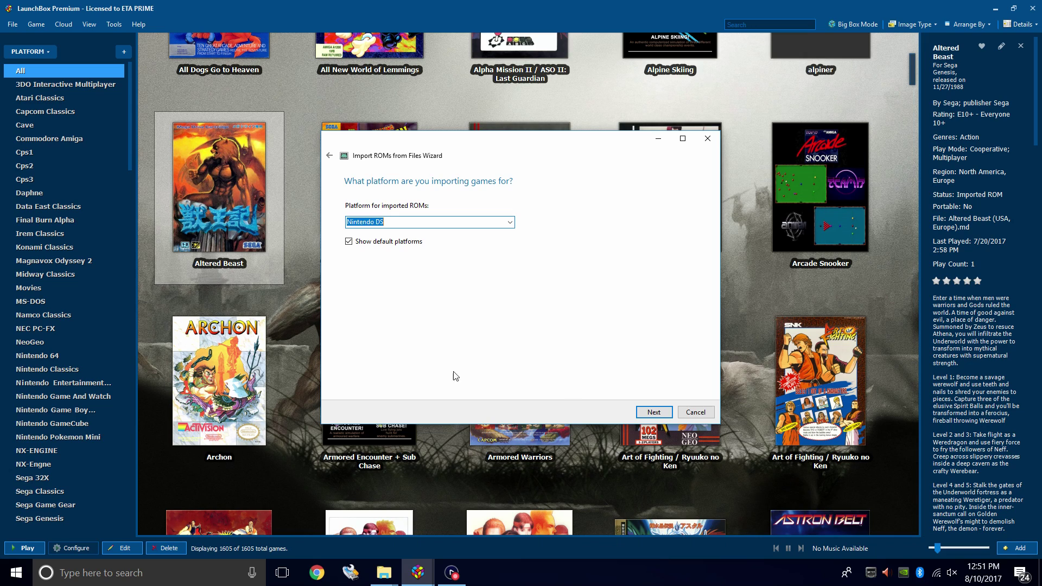
pyautogui.click(649, 416)
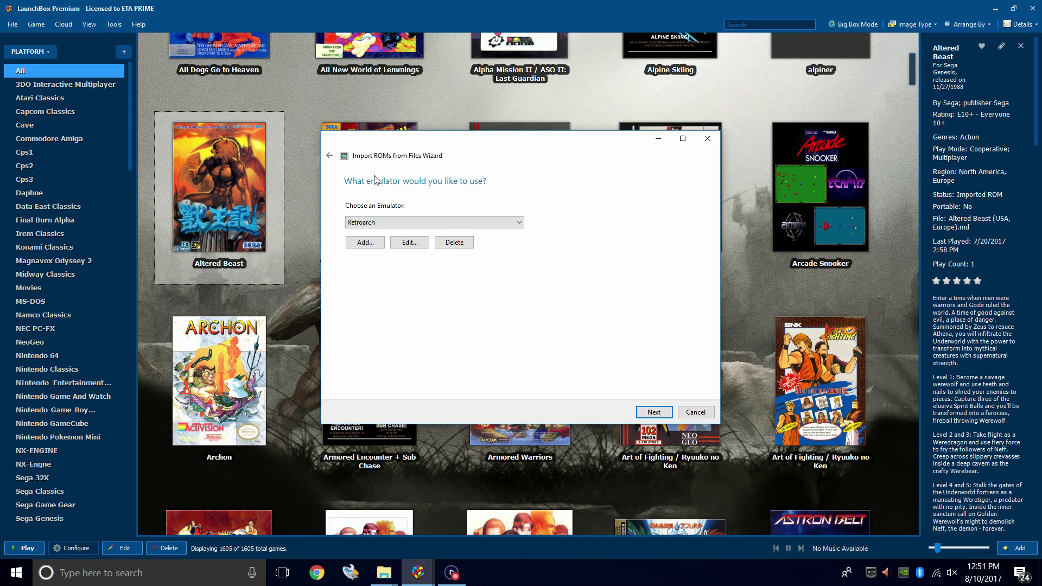
# - Keep Retroarch as the emulator and use the ROM files in their current location
pyautogui.click(519, 224)
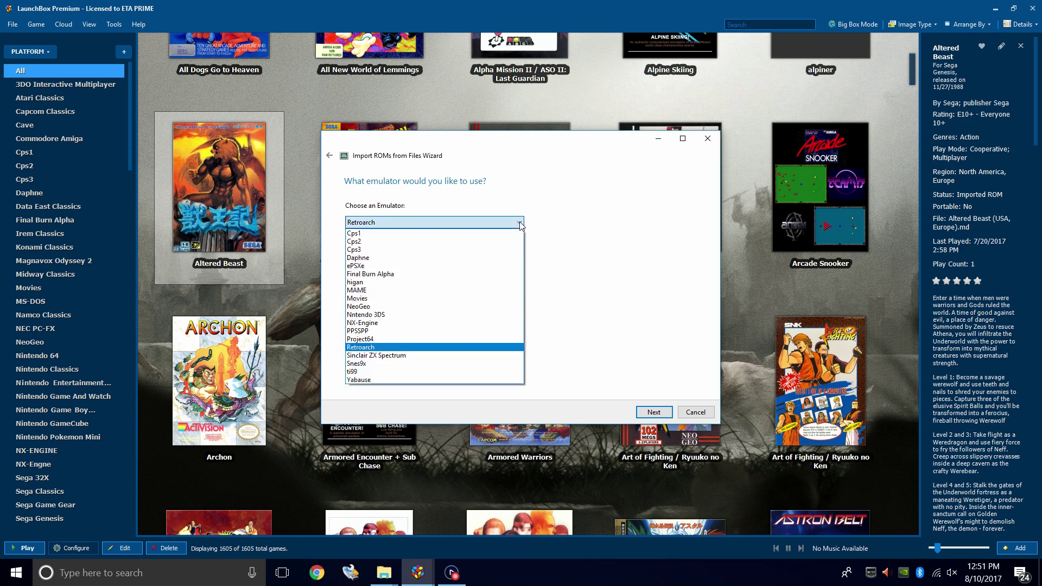
pyautogui.click(375, 348)
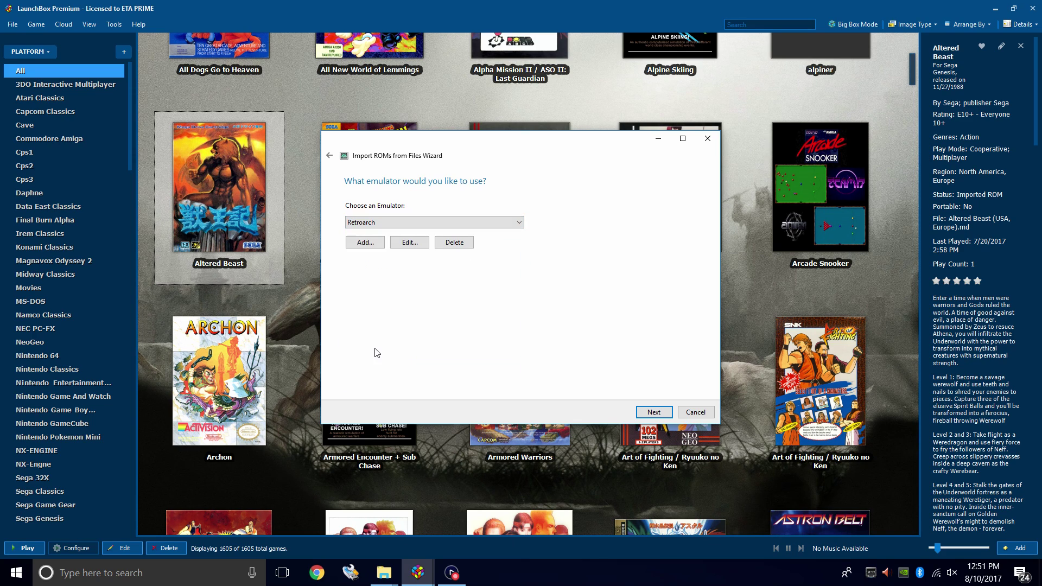
pyautogui.click(654, 412)
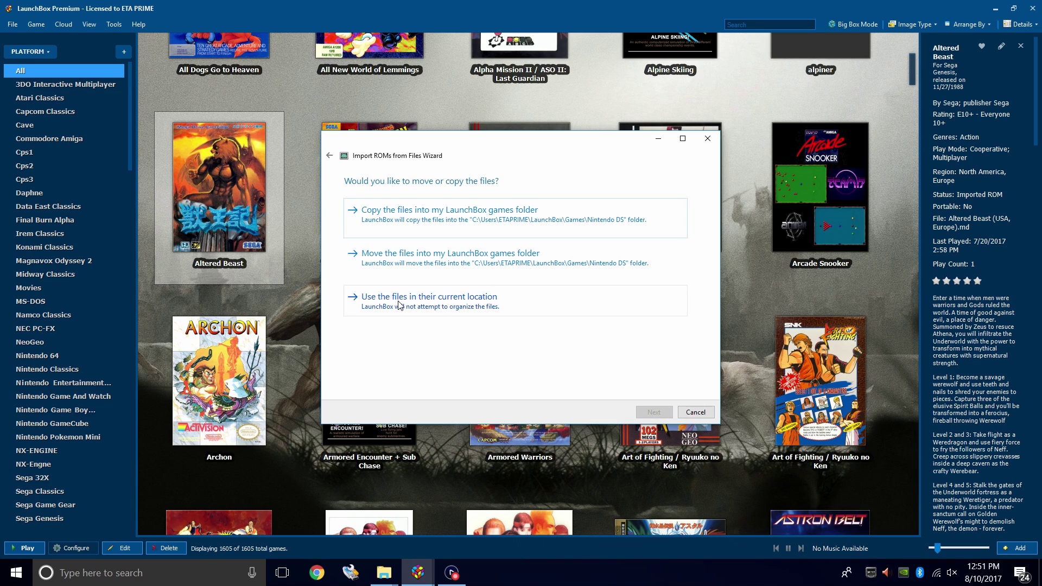
pyautogui.click(446, 307)
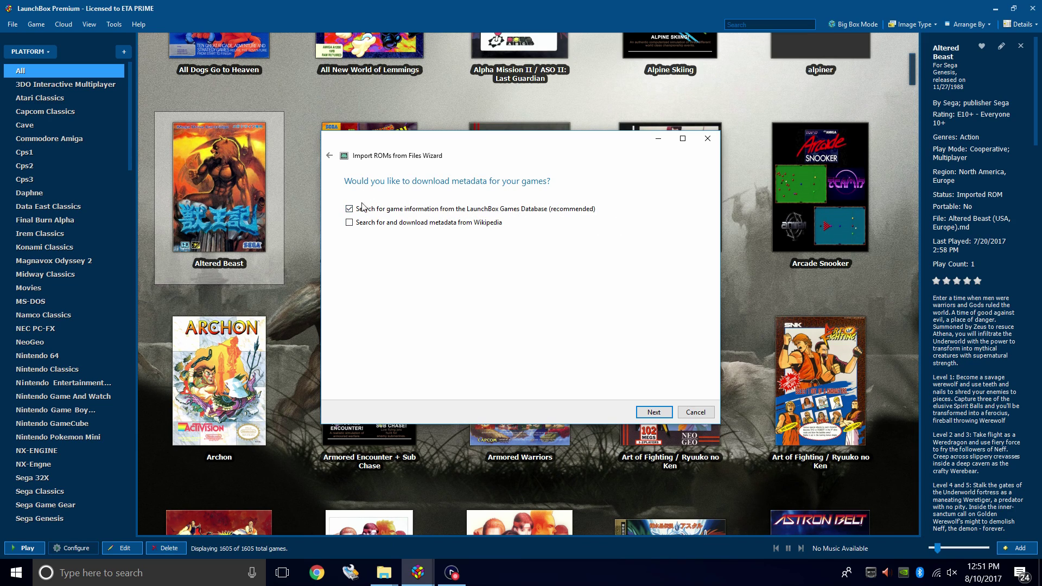
# - Accept the default metadata, image and EmuMovies download settings to reach Custom Options
pyautogui.click(658, 416)
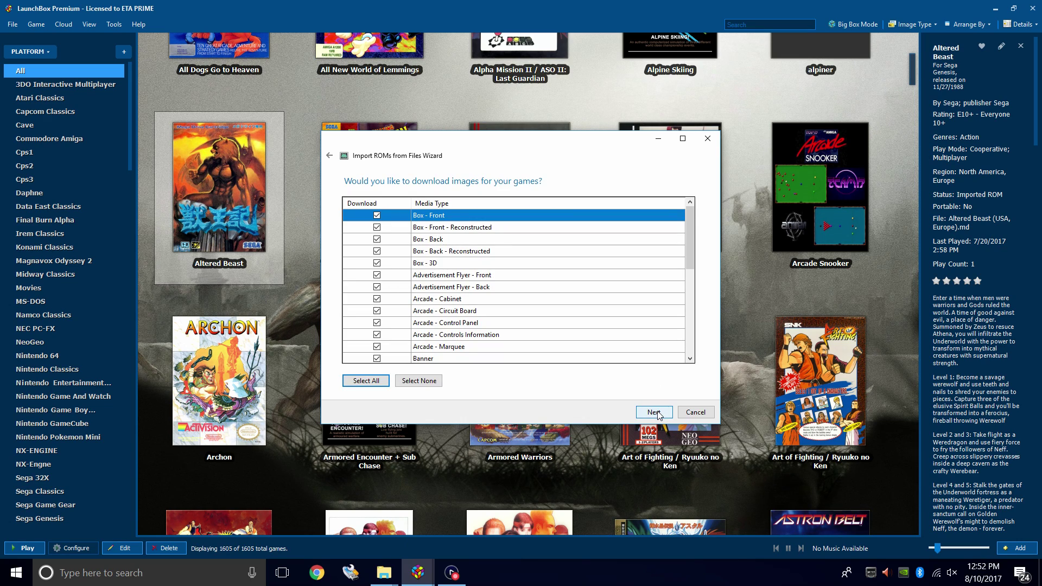
pyautogui.click(656, 412)
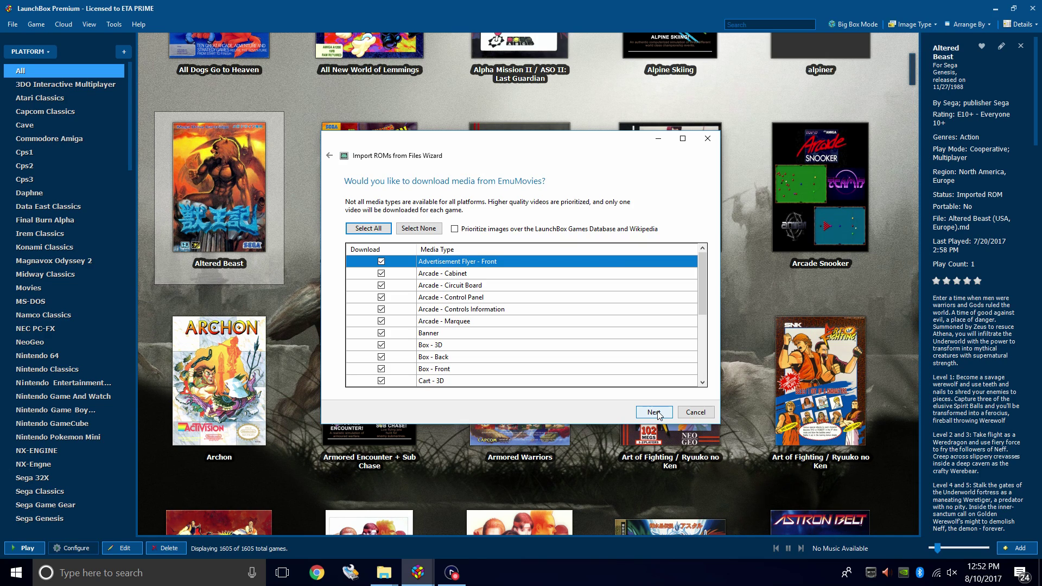
pyautogui.click(659, 415)
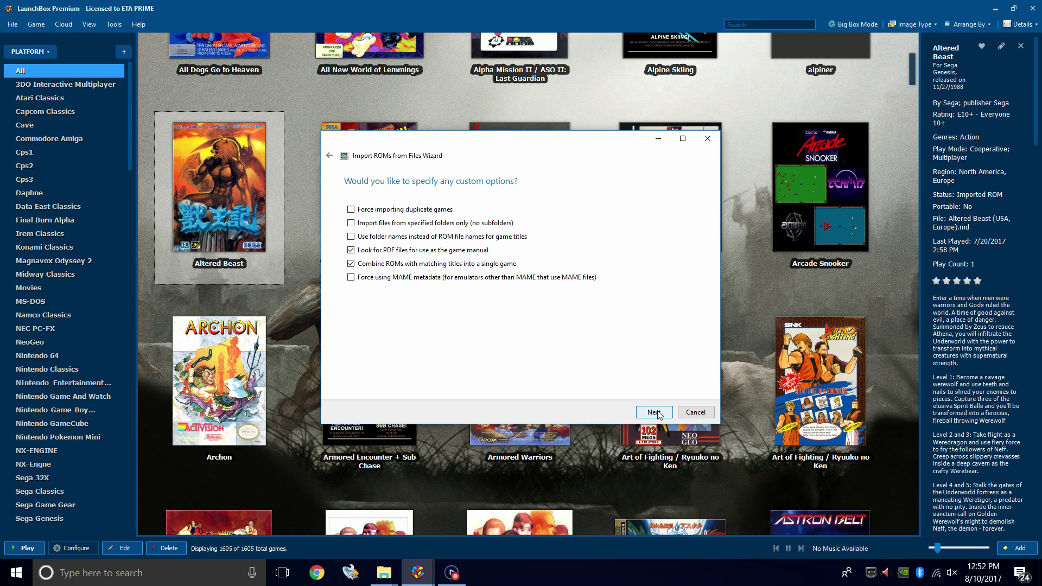
# - Review the 15 Nintendo DS games ready to import, finish, and dismiss the success message
pyautogui.click(659, 415)
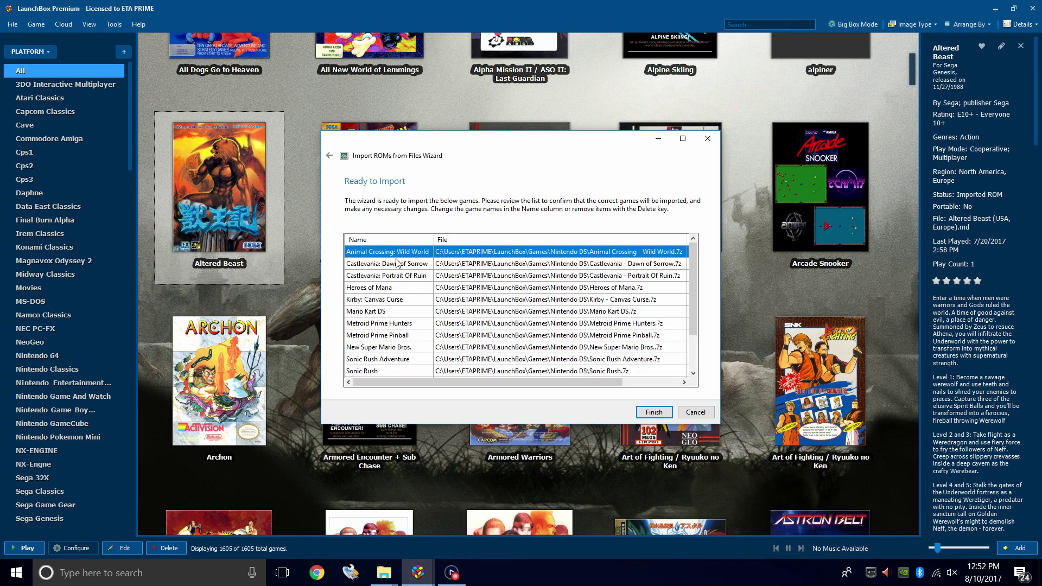
pyautogui.moveTo(602, 381); pyautogui.dragTo(690, 380)
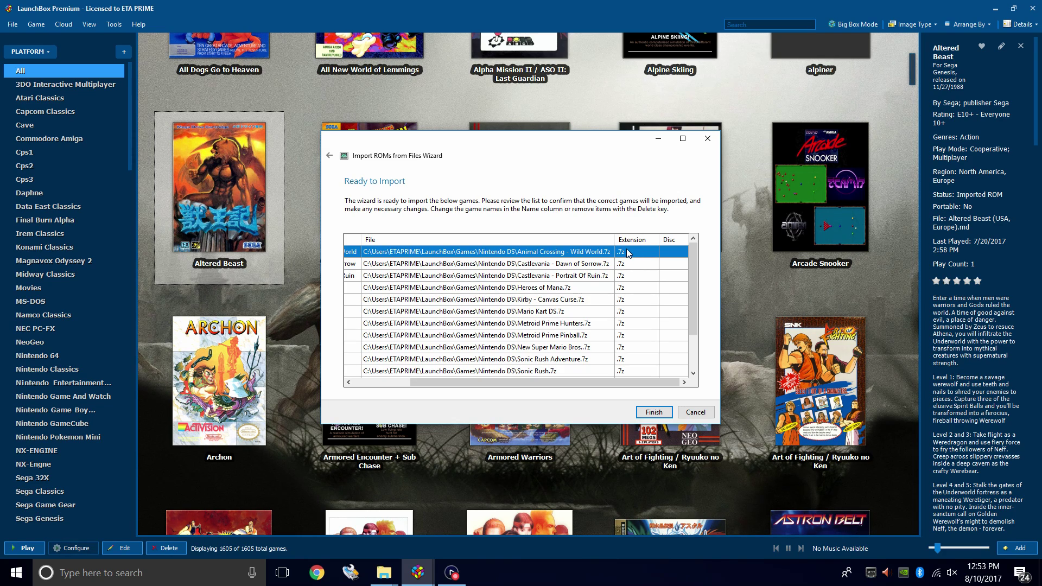
pyautogui.click(655, 412)
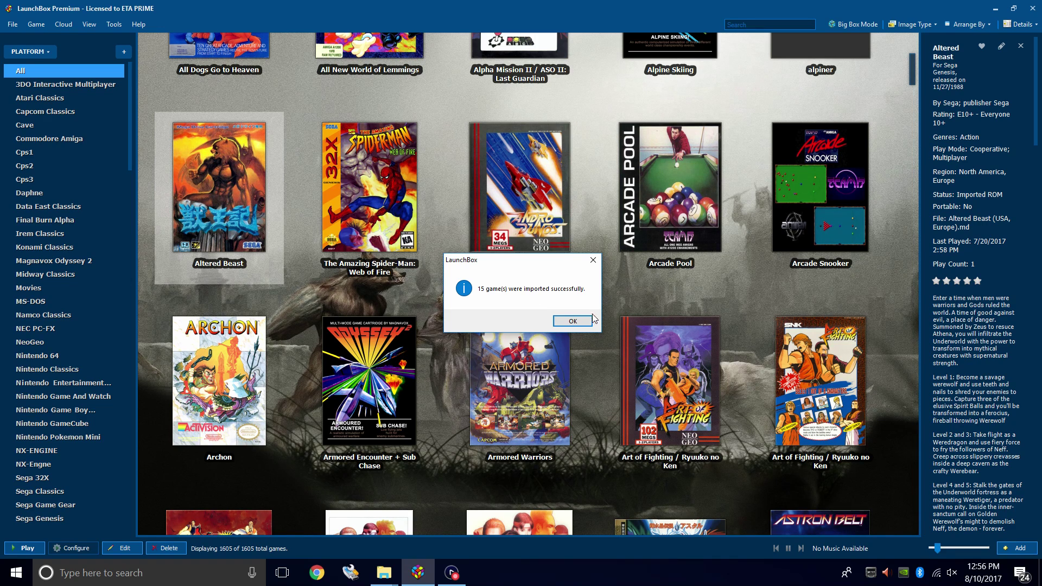
pyautogui.click(578, 325)
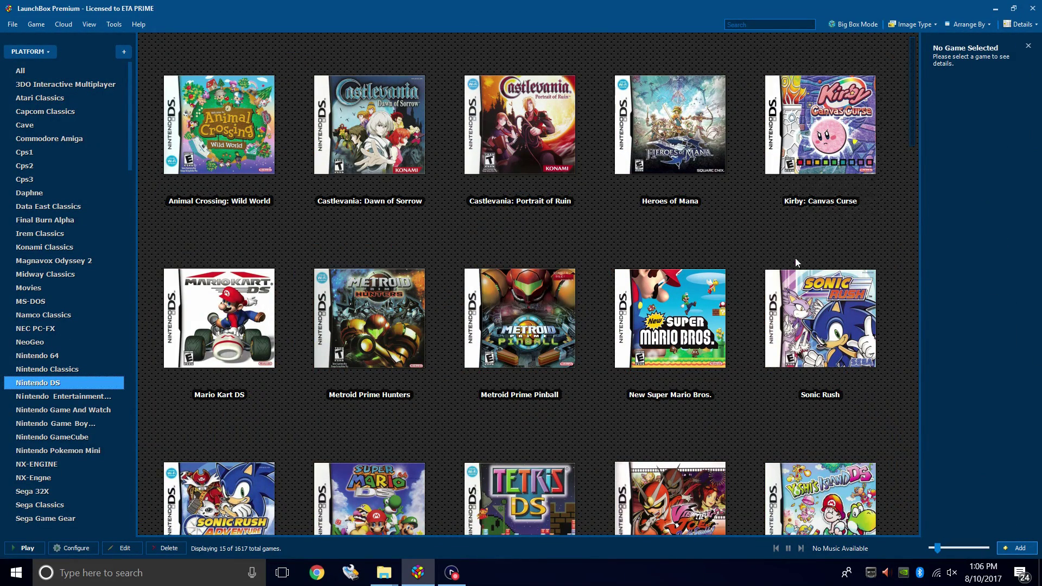
# - Select Sonic Rush in the Nintendo DS library and launch it in RetroArch
pyautogui.moveTo(516, 249)
pyautogui.click(826, 310)
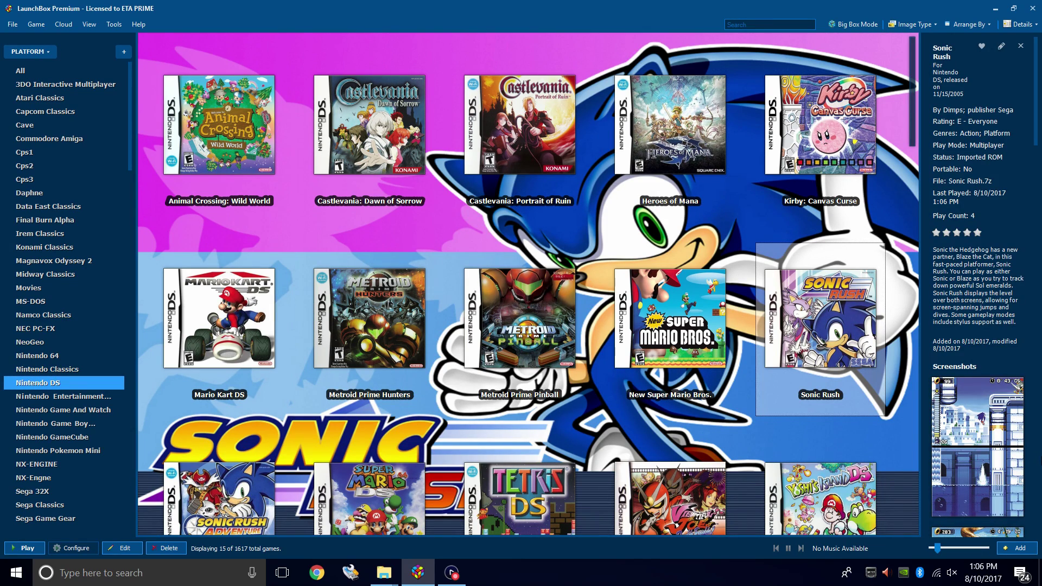
pyautogui.press('Return')
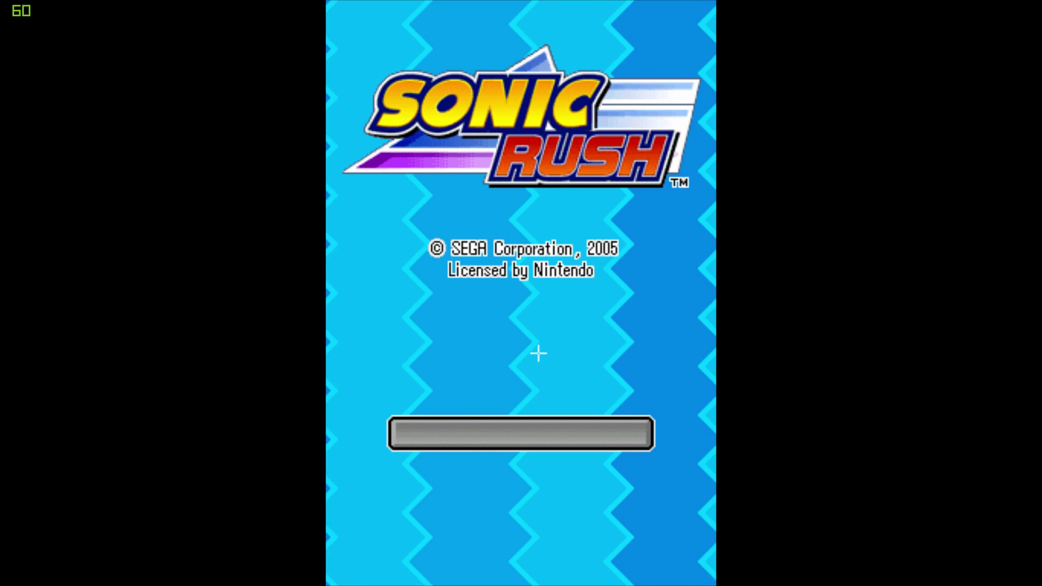
# - Leave full-screen and quit RetroArch to return to LaunchBox
pyautogui.press('Escape')
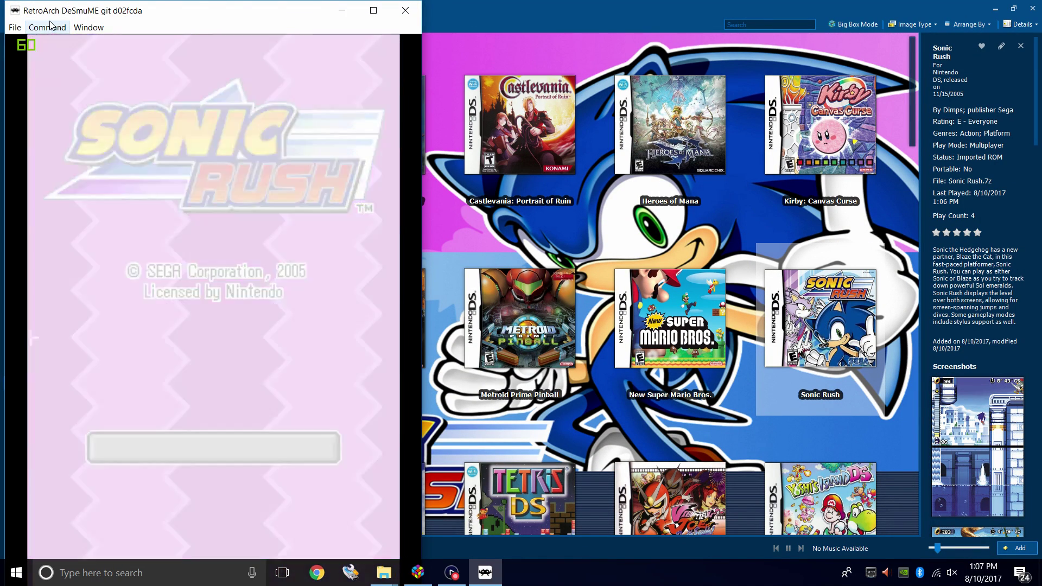
pyautogui.click(50, 26)
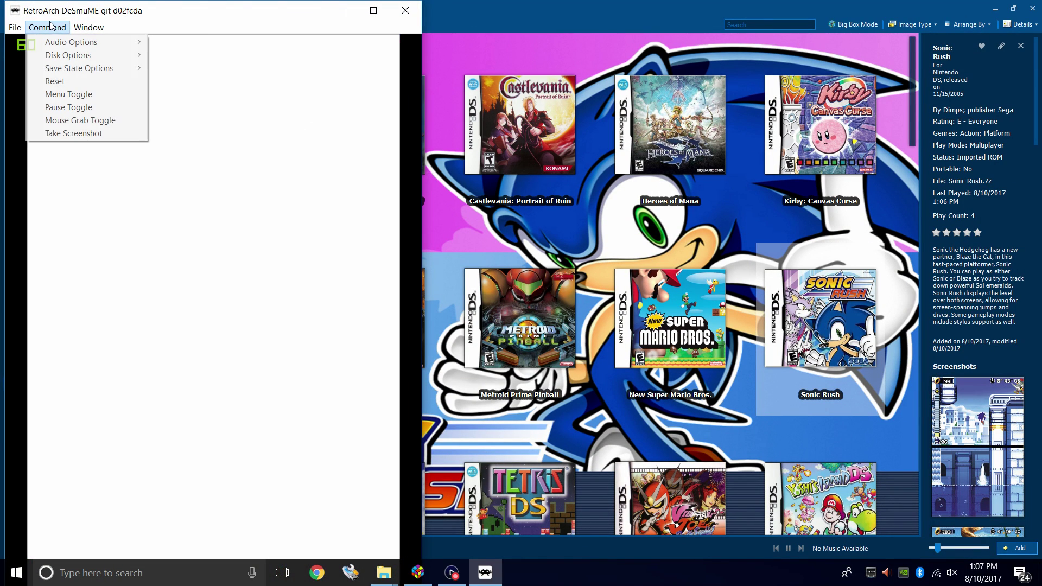
pyautogui.click(59, 95)
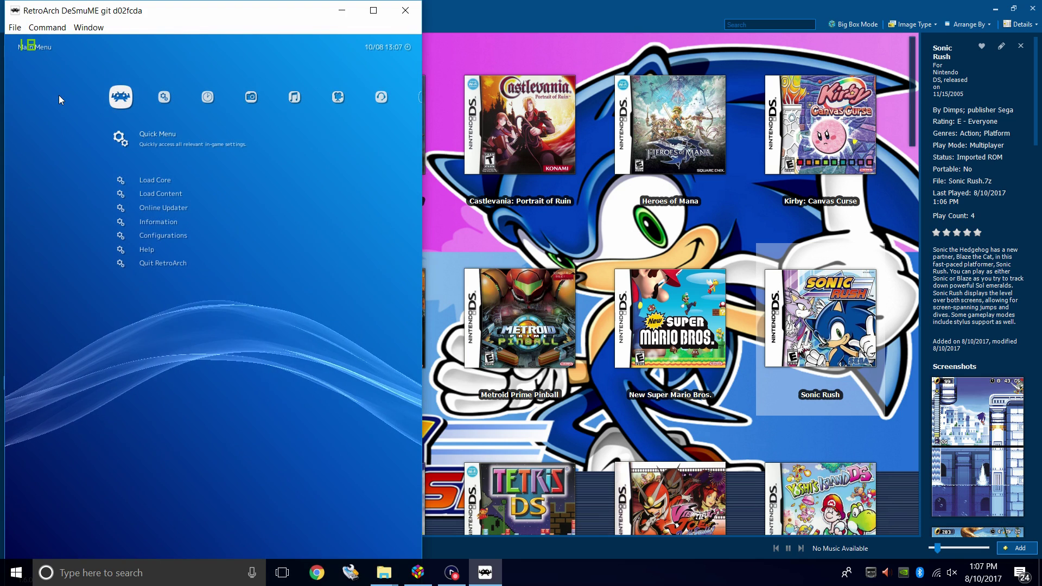
pyautogui.click(56, 28)
pyautogui.click(287, 64)
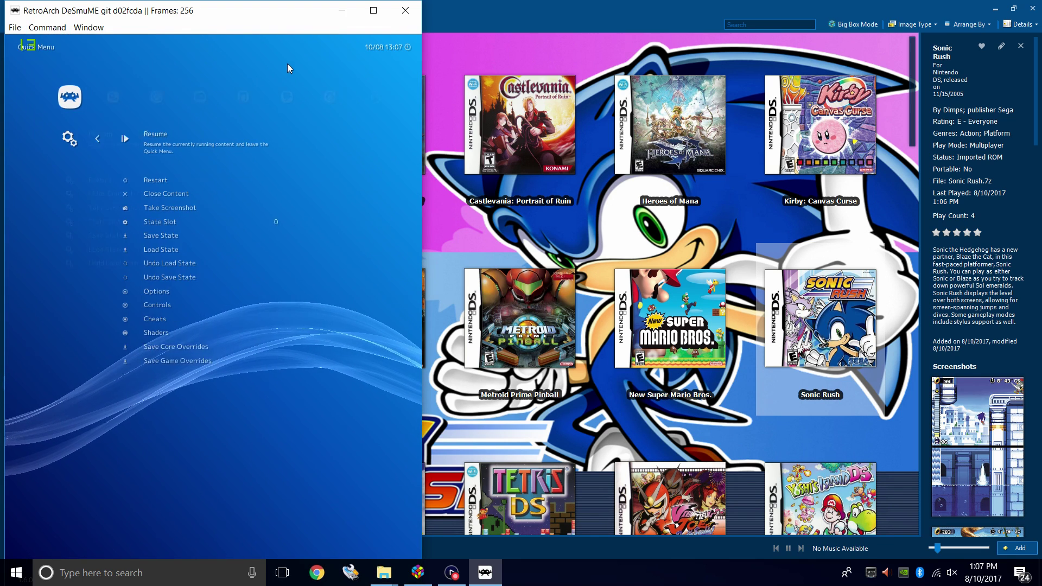
pyautogui.press('Escape')
# - Relaunch Sonic Rush and open its Options via History > Sonic Rush > Quick Menu
pyautogui.press('Return')
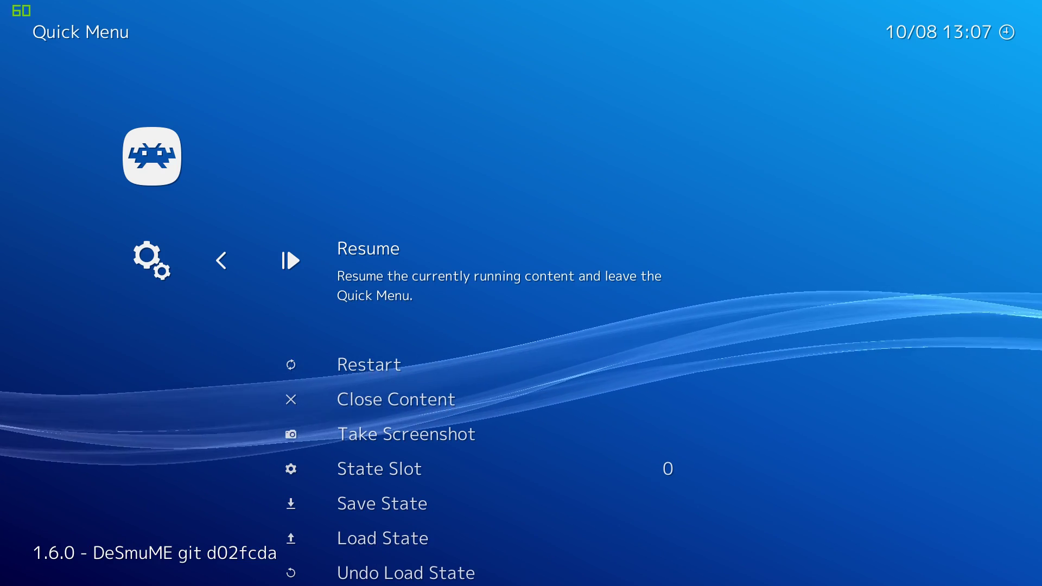
pyautogui.press('BackSpace')
pyautogui.press('Right')
pyautogui.press('Right')
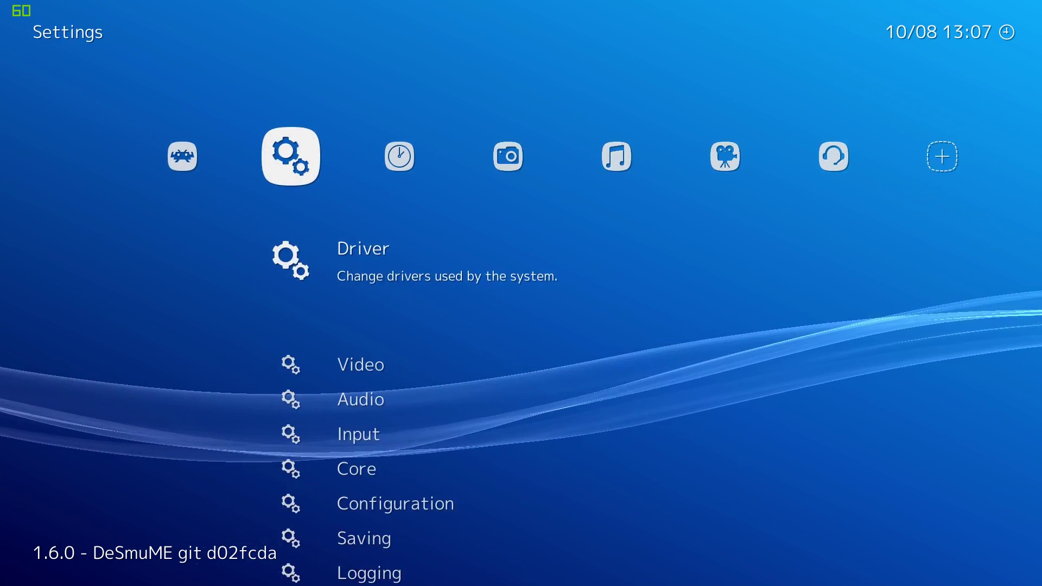
pyautogui.press('Down')
pyautogui.press('Up')
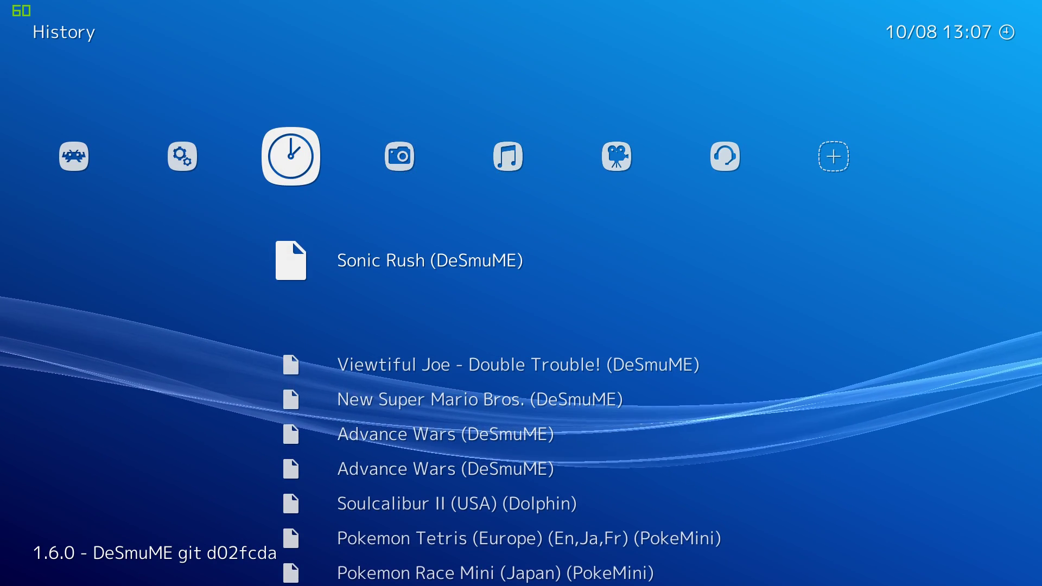
pyautogui.press('Return')
pyautogui.press('Down')
pyautogui.press('Down')
pyautogui.press('Down')
pyautogui.press('Down')
pyautogui.press('Down')
pyautogui.press('Down')
pyautogui.press('Down')
pyautogui.press('Down')
pyautogui.press('Down')
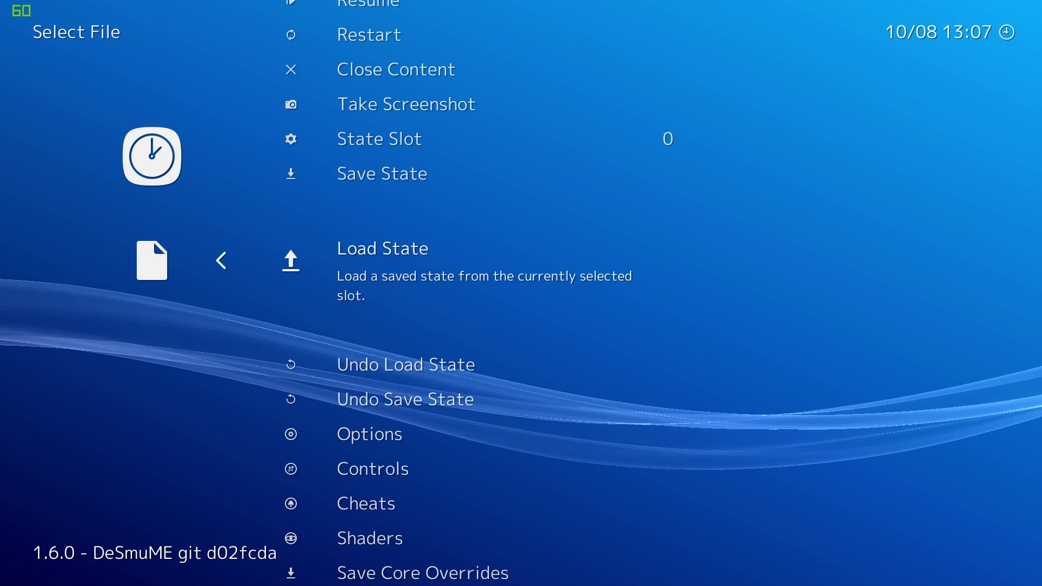
pyautogui.press('Return')
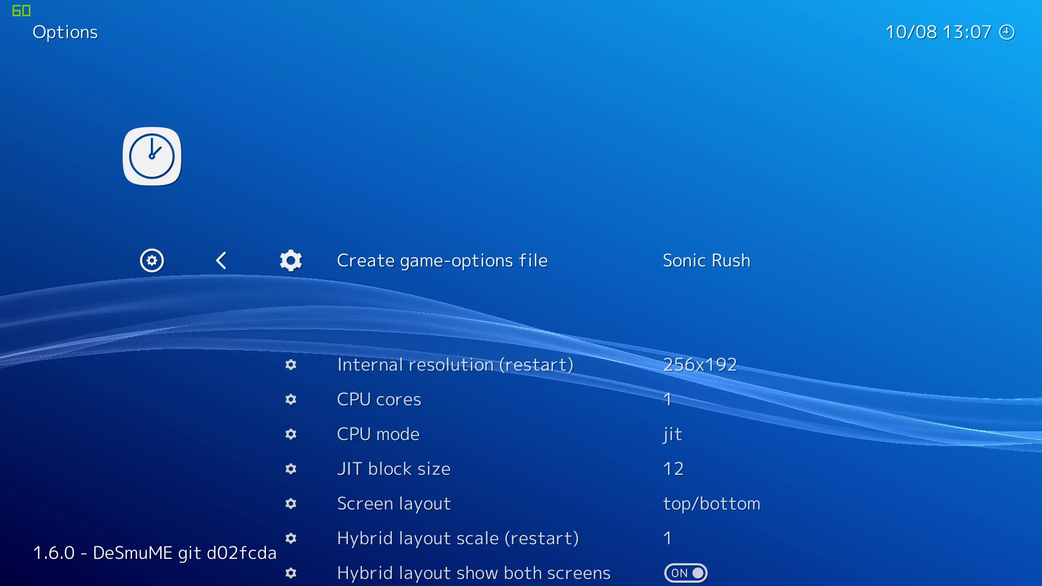
# - Keep internal resolution at 256x192 after trying higher values, and raise CPU cores to 2
pyautogui.press('Down')
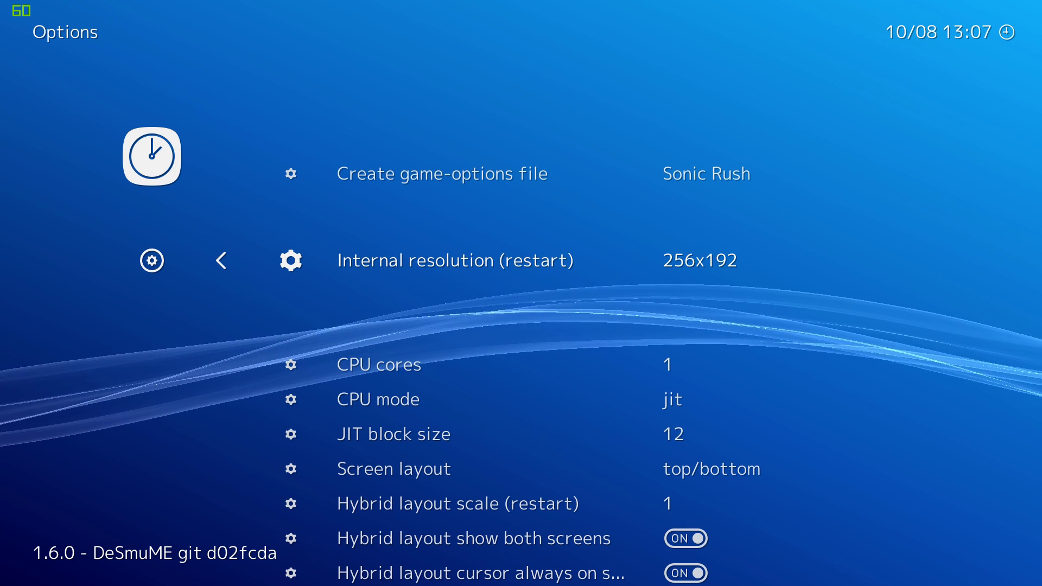
pyautogui.press('Right')
pyautogui.press('Left')
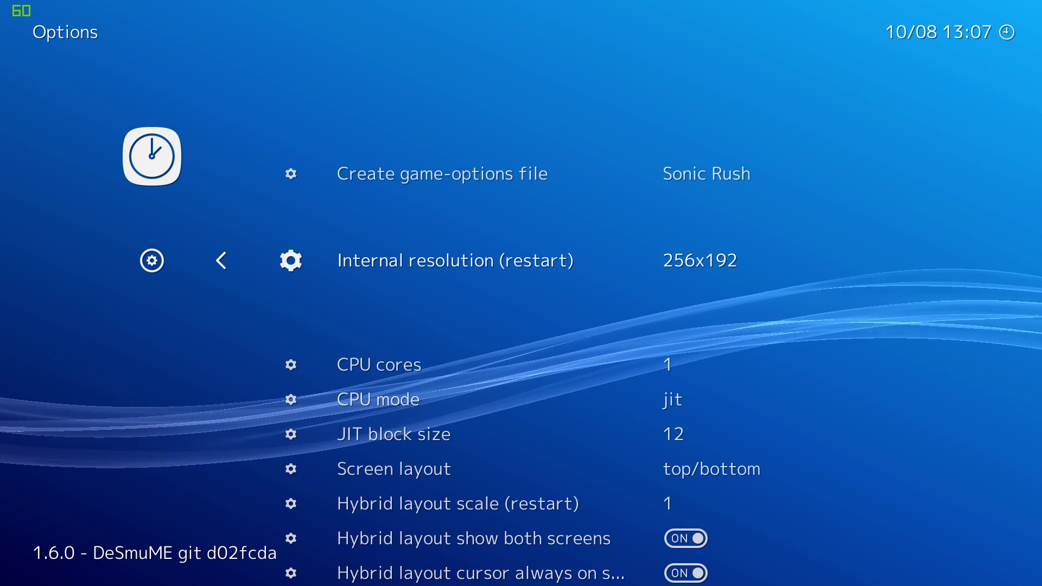
pyautogui.press('Right')
pyautogui.press('Right')
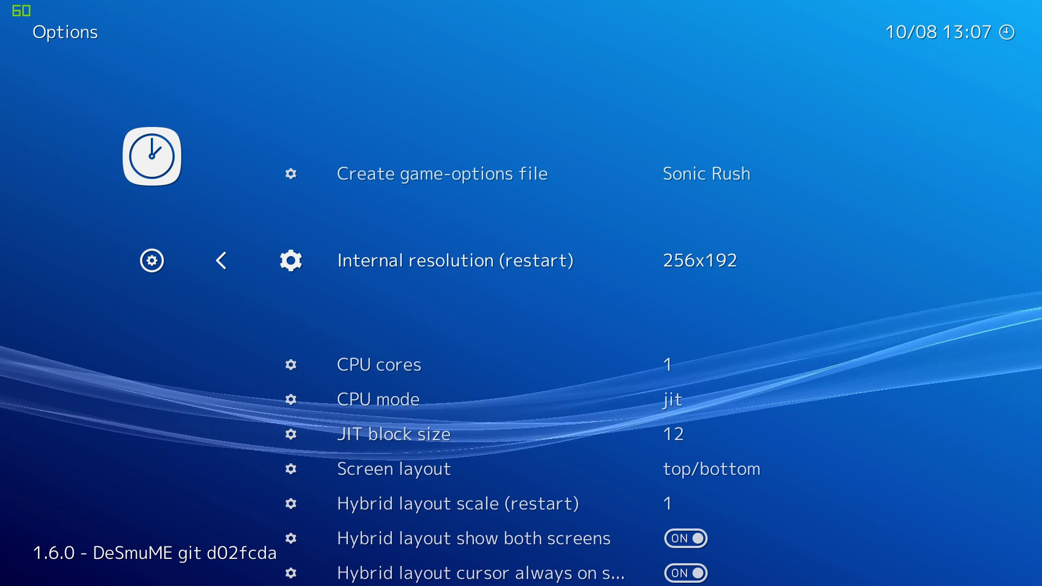
pyautogui.press('Left')
pyautogui.press('Down')
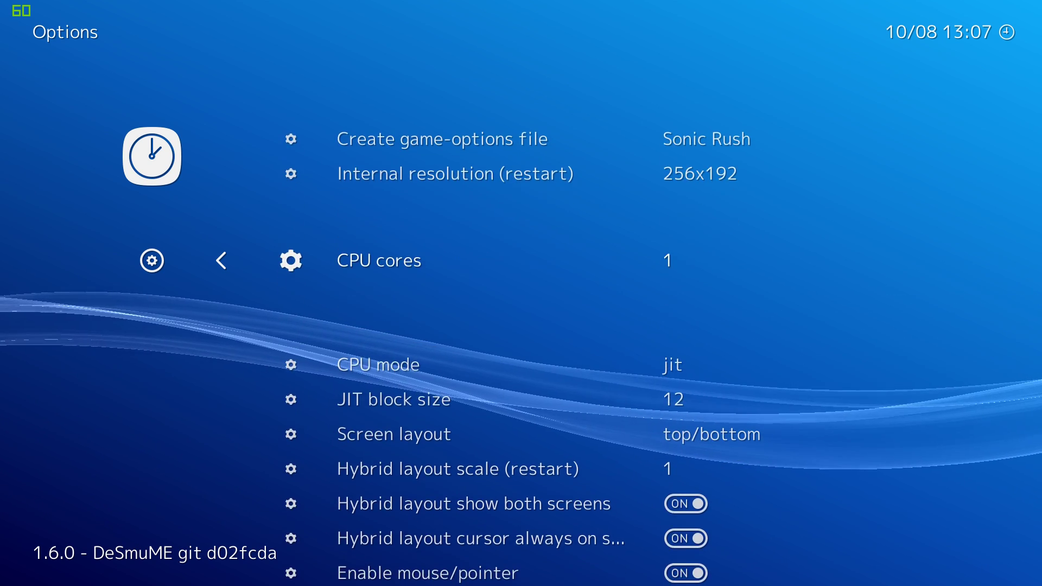
pyautogui.press('Right')
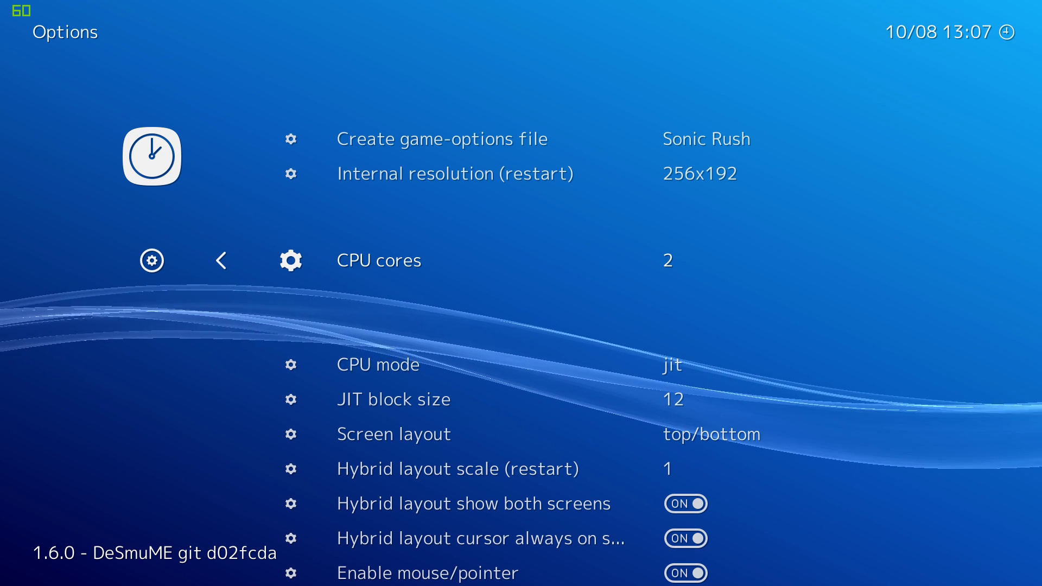
# - Try the bottom/top and left/right screen layouts, then return to top/bottom
pyautogui.press('Down')
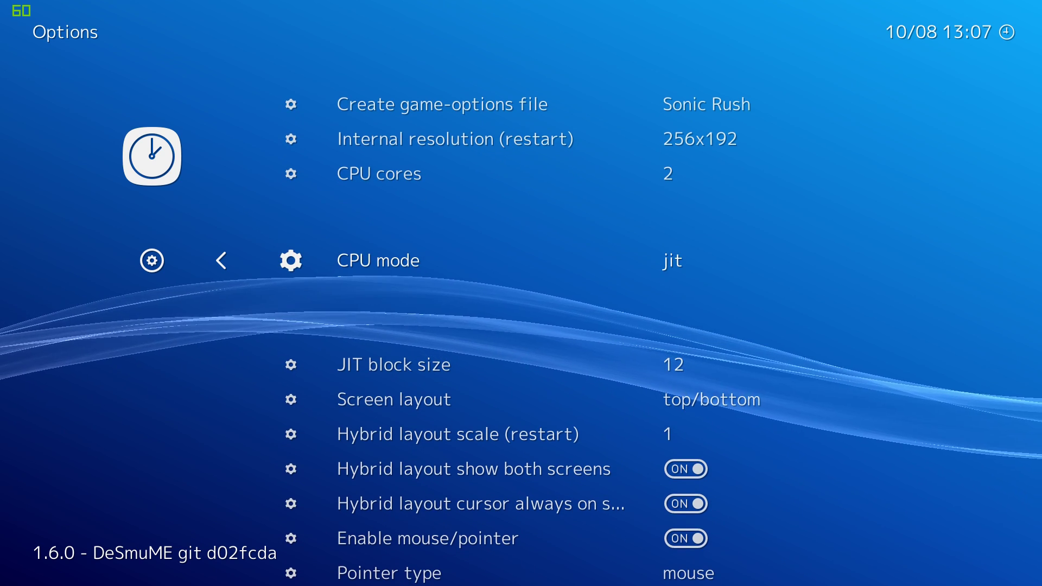
pyautogui.press('Down')
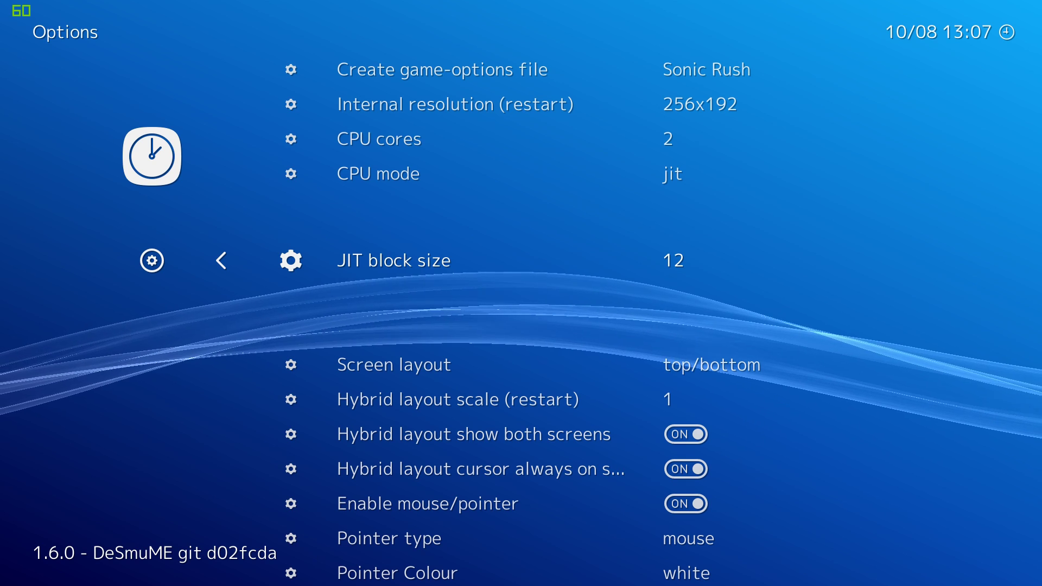
pyautogui.press('Down')
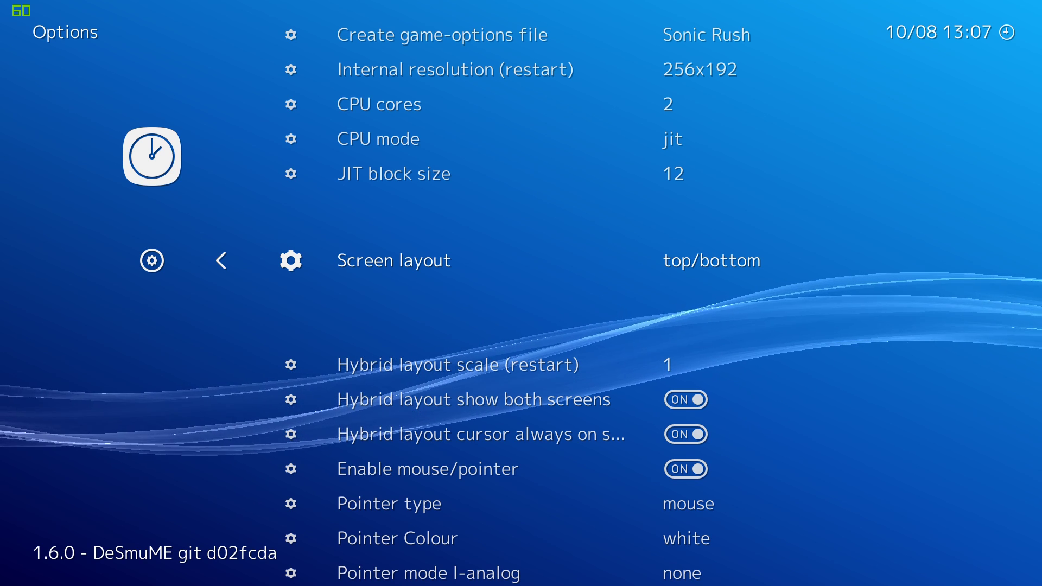
pyautogui.press('Right')
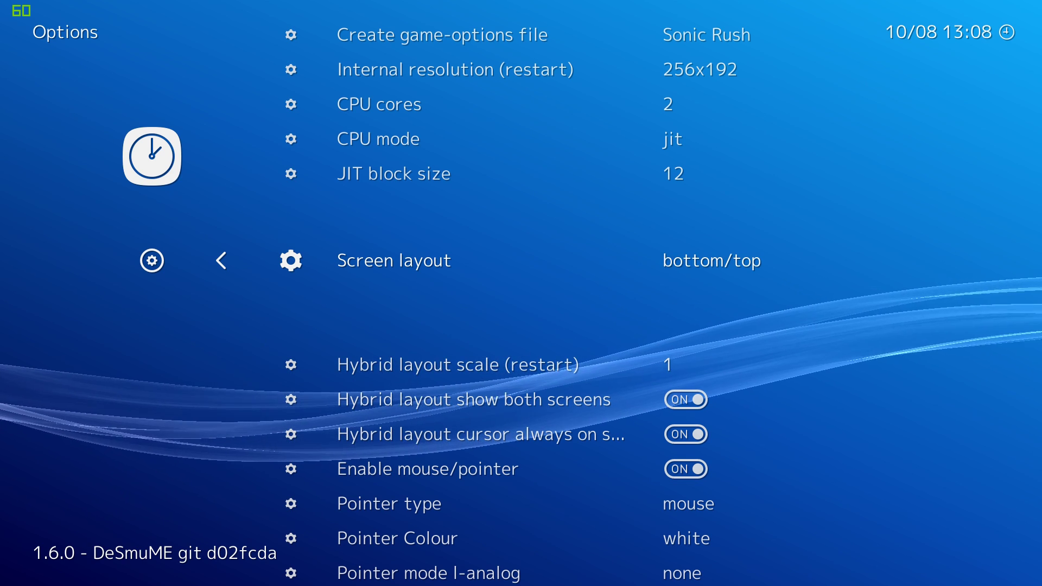
pyautogui.press('Right')
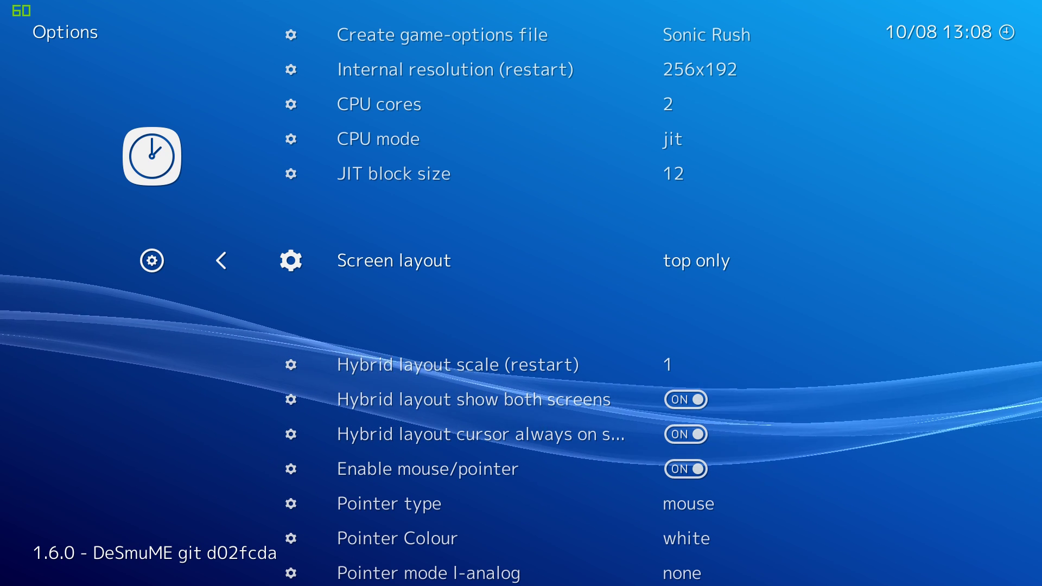
pyautogui.press('Left')
pyautogui.press('Left')
pyautogui.press('Left')
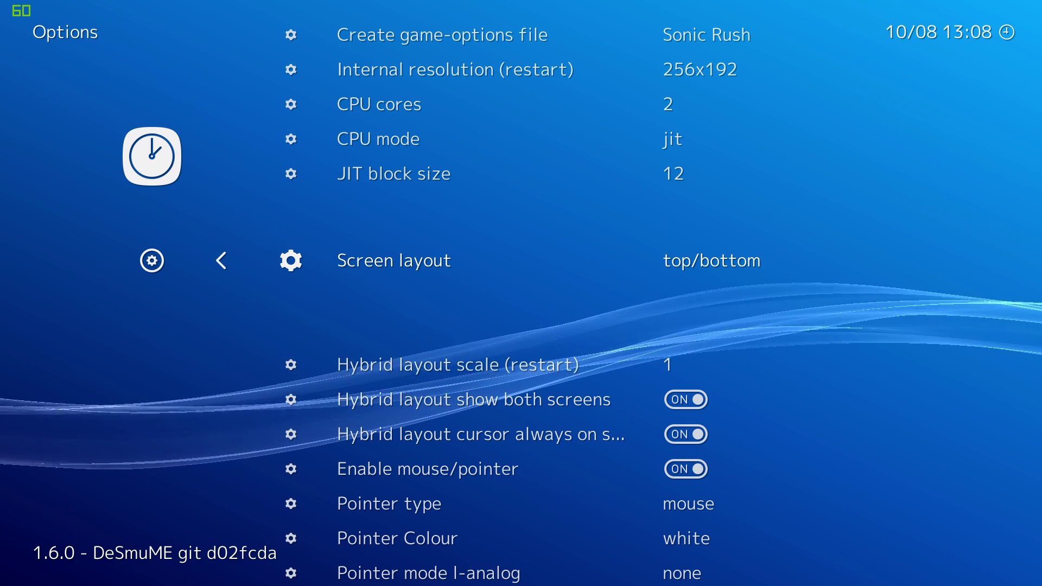
# - Set the stylus pointer colour to red
pyautogui.press('Down')
pyautogui.press('Down')
pyautogui.press('Down')
pyautogui.press('Down')
pyautogui.press('Down')
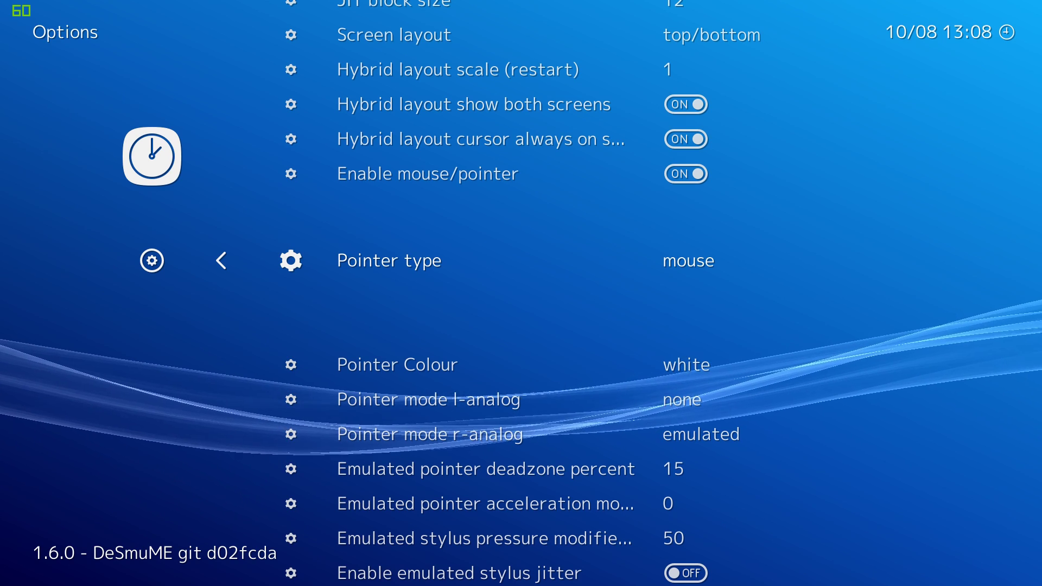
pyautogui.press('Down')
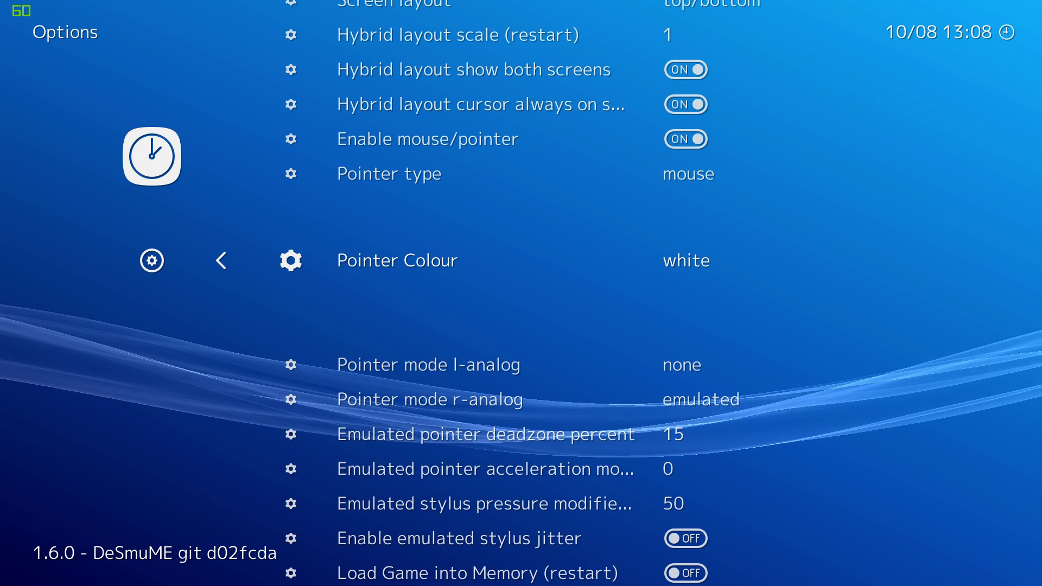
pyautogui.press('Left')
pyautogui.press('Right')
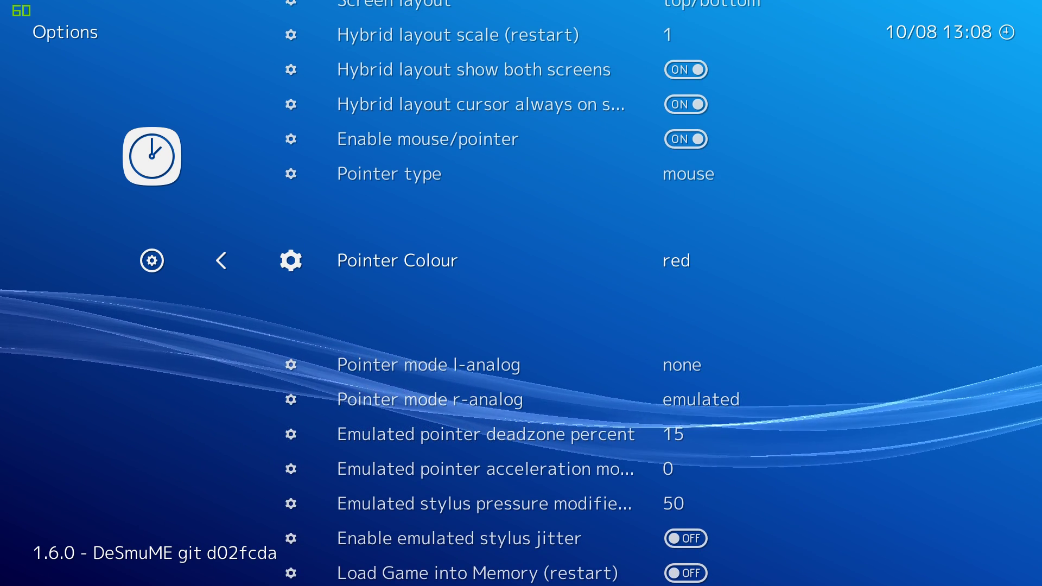
pyautogui.press('Left')
pyautogui.press('Left')
pyautogui.press('Right')
pyautogui.press('Right')
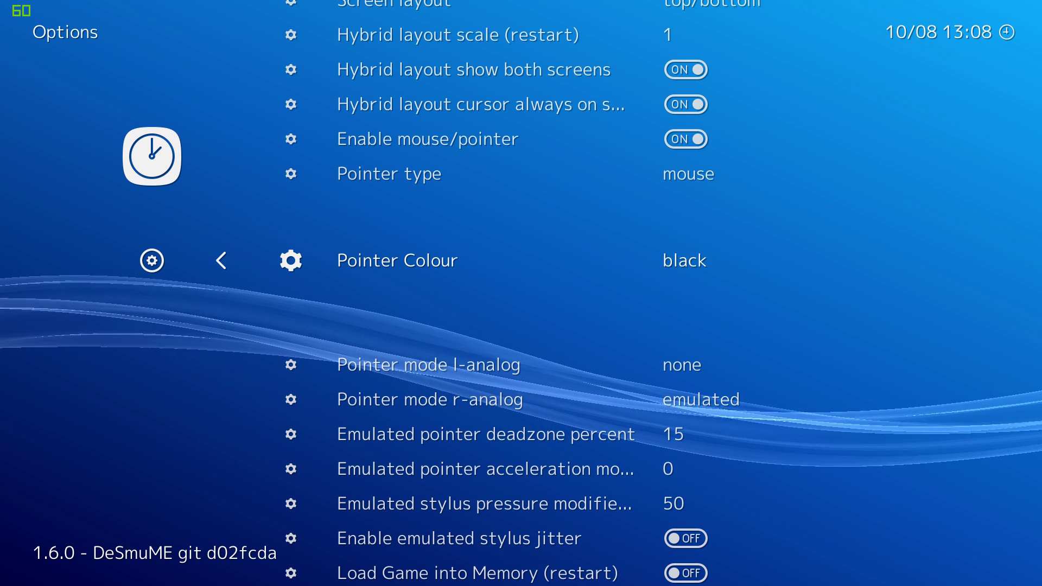
pyautogui.press('Down')
pyautogui.press('Down')
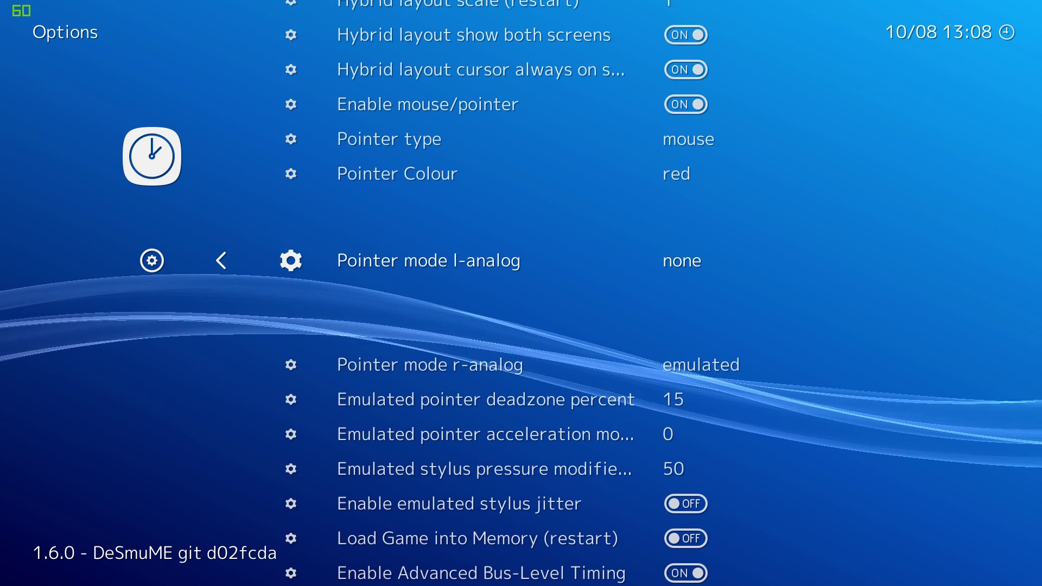